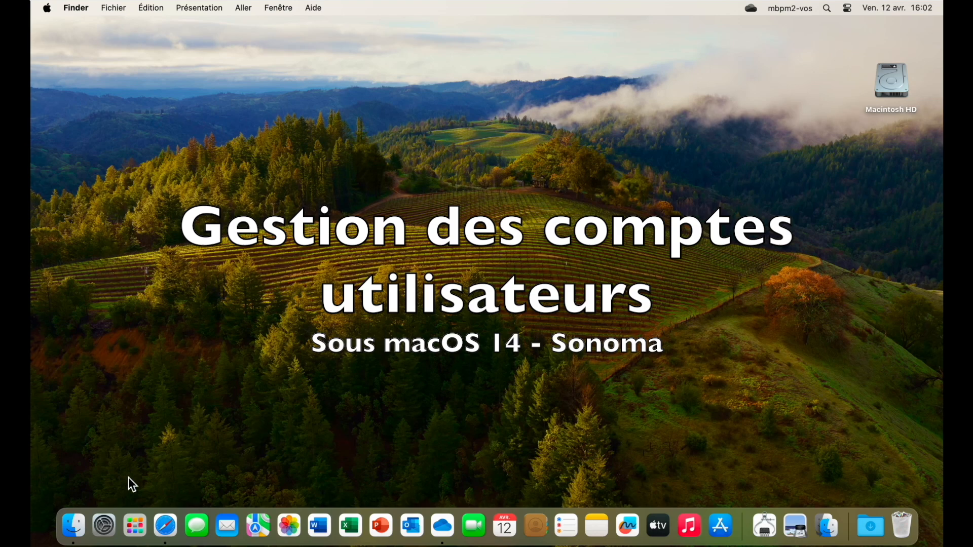
Launch Réglages Système from the Dock icon on the Finder desktop.
{"action": "left_click", "coordinate": [105, 527]}
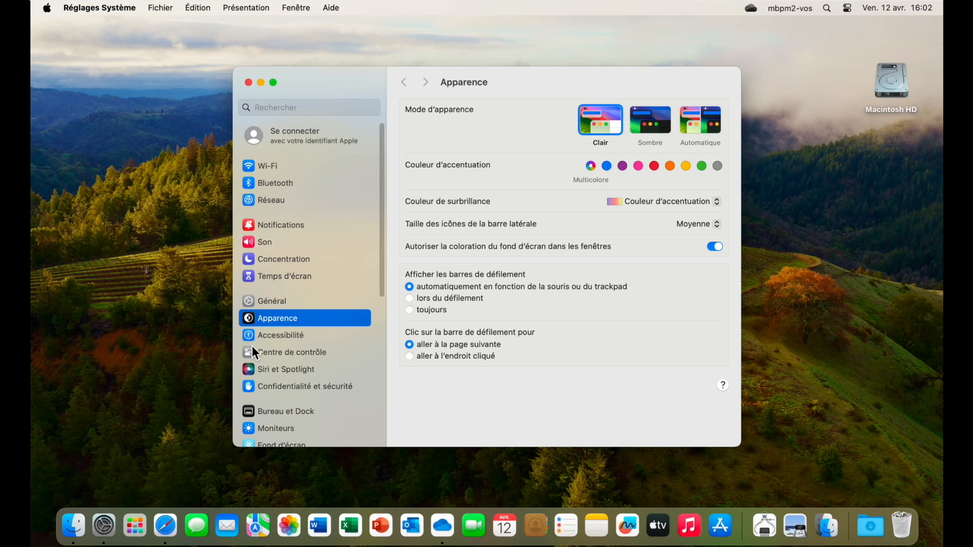
Review this Mac's details under Général > Informations, then open Utilisateurs et groupes.
{"action": "left_click", "coordinate": [269, 304]}
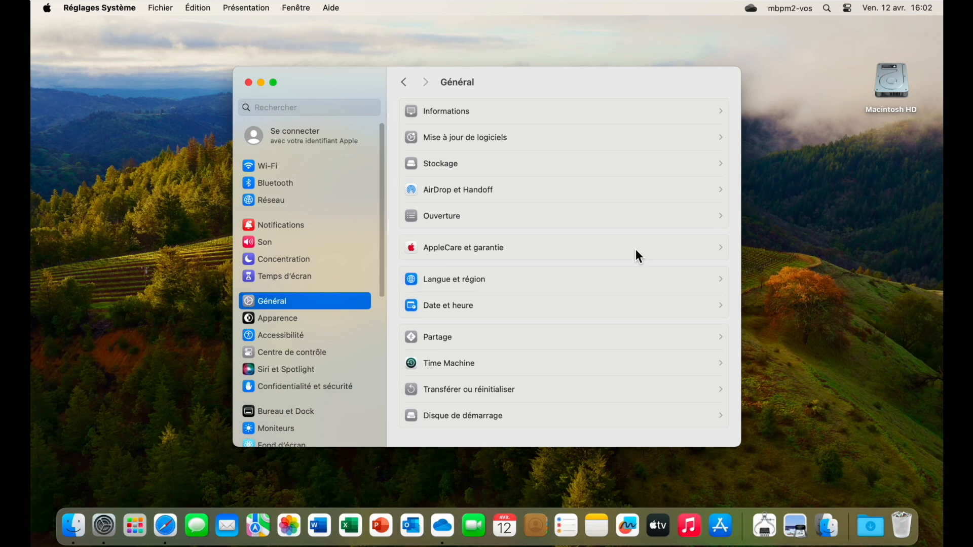
{"action": "left_click", "coordinate": [446, 111]}
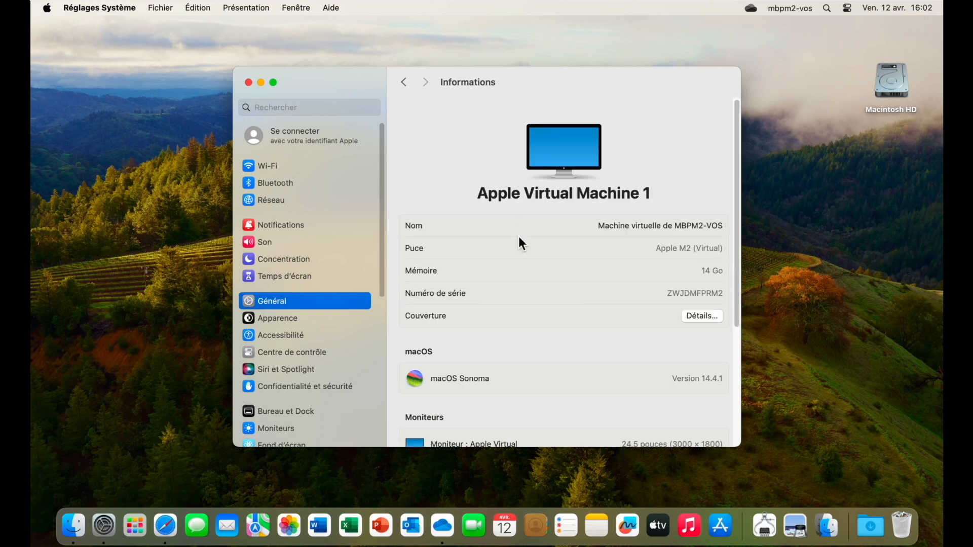
{"action": "scroll", "coordinate": [519, 241], "scroll_direction": "down", "scroll_amount": 3}
{"action": "scroll", "coordinate": [519, 238], "scroll_direction": "down", "scroll_amount": 3}
{"action": "scroll", "coordinate": [519, 238], "scroll_direction": "down", "scroll_amount": 3}
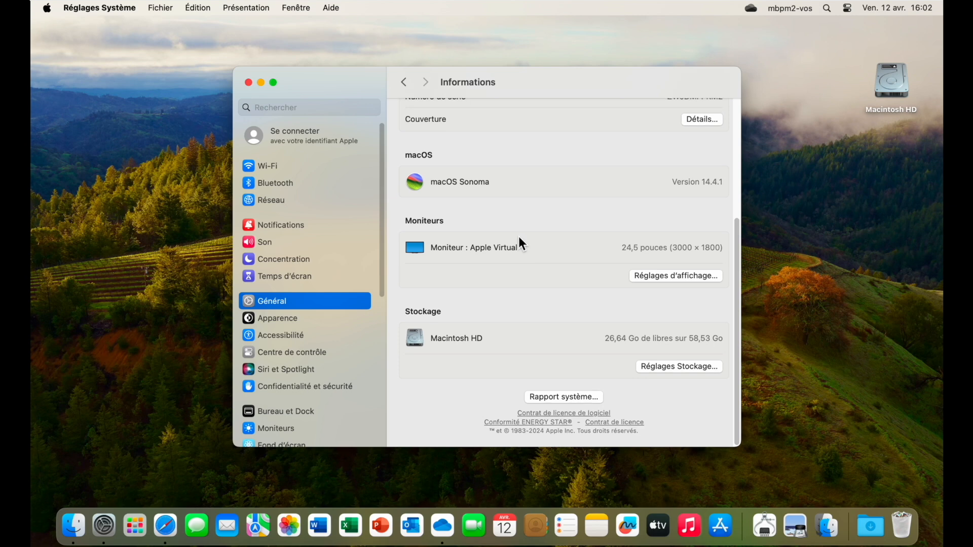
{"action": "scroll", "coordinate": [367, 404], "scroll_direction": "down", "scroll_amount": 5}
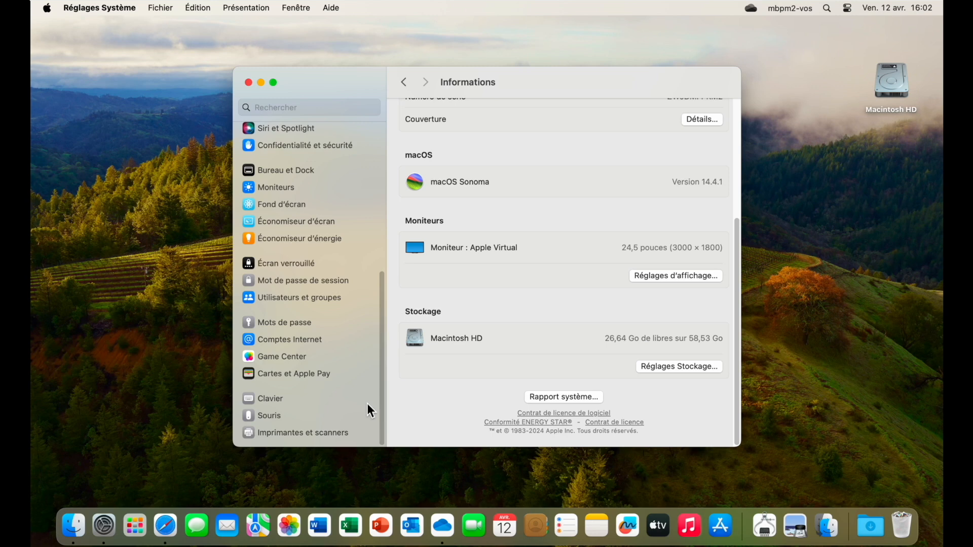
{"action": "left_click", "coordinate": [290, 299]}
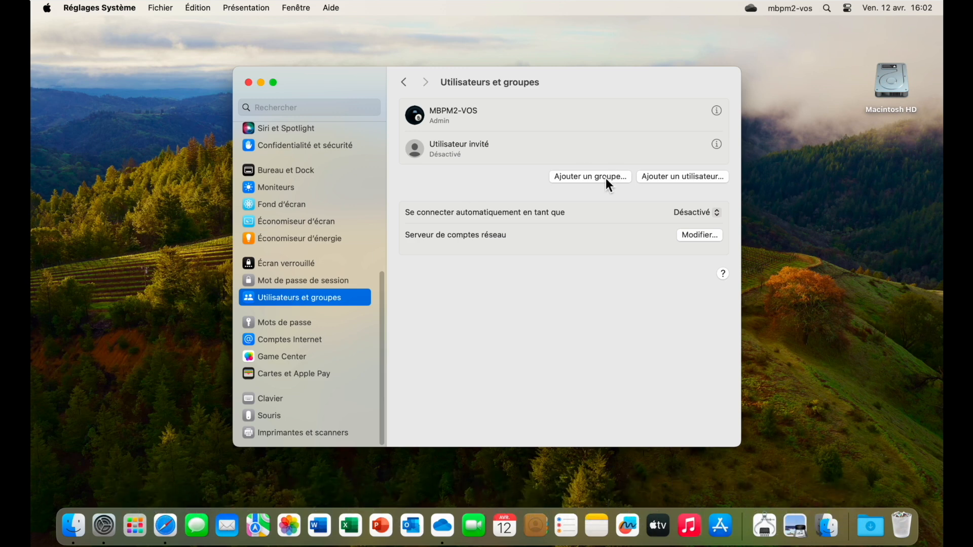
Start adding a user and unlock the settings with the admin password.
{"action": "left_click", "coordinate": [670, 177]}
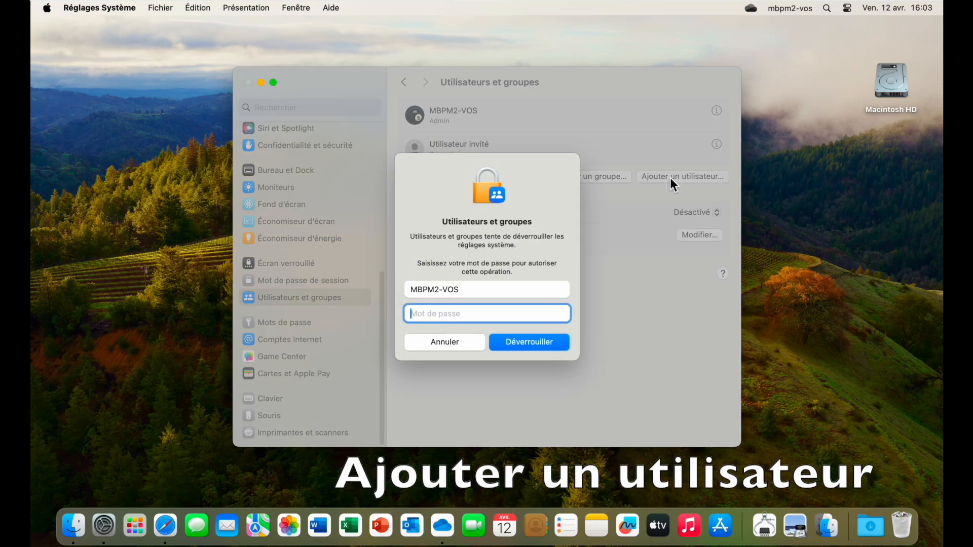
{"action": "type", "text": "•••••••••"}
{"action": "left_click", "coordinate": [526, 341]}
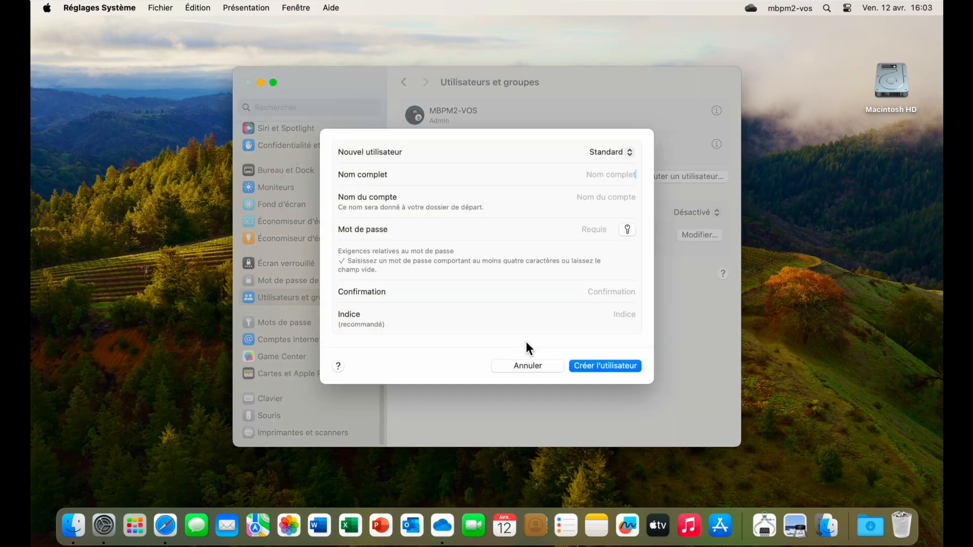
Create administrator account yves-vos1 with a password and its confirmation.
{"action": "left_click", "coordinate": [628, 154]}
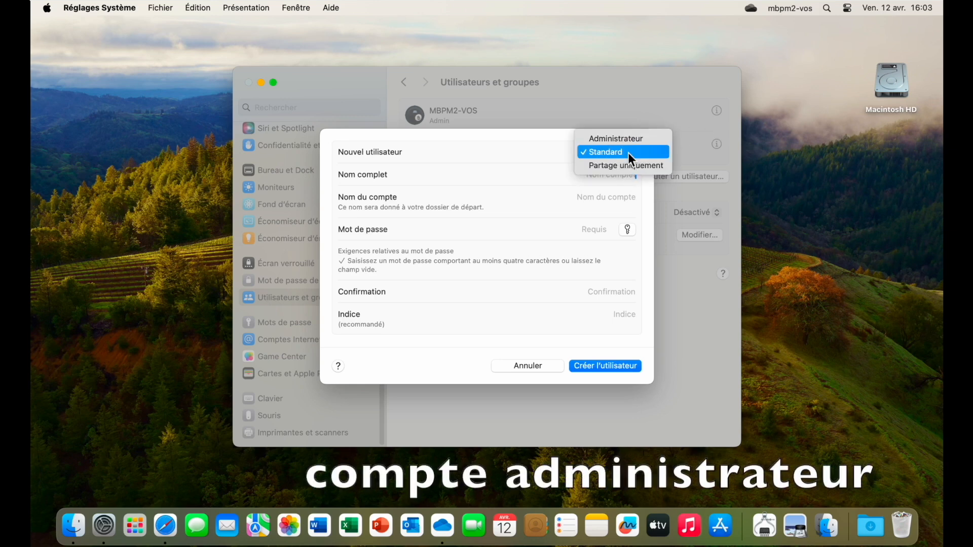
{"action": "left_click", "coordinate": [631, 138]}
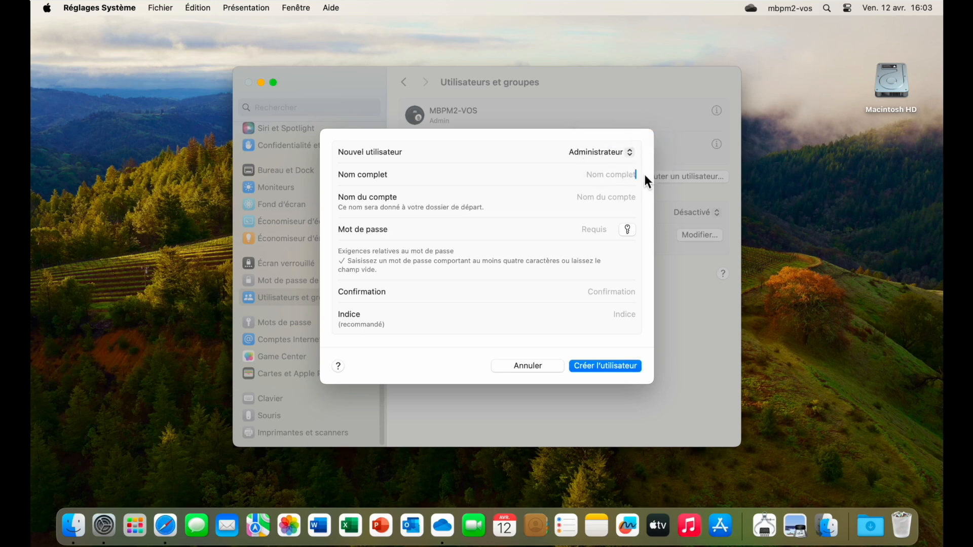
{"action": "type", "text": "yves"}
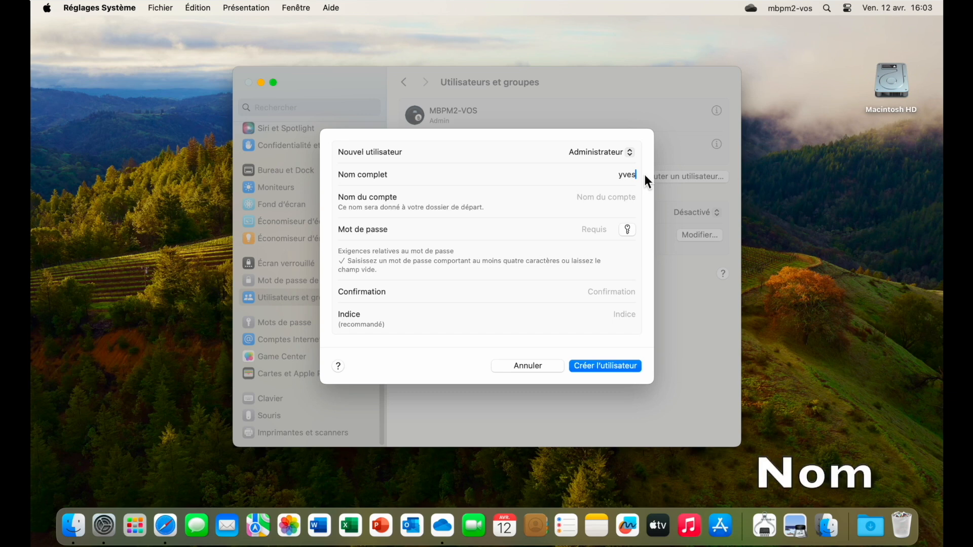
{"action": "type", "text": "-vos1"}
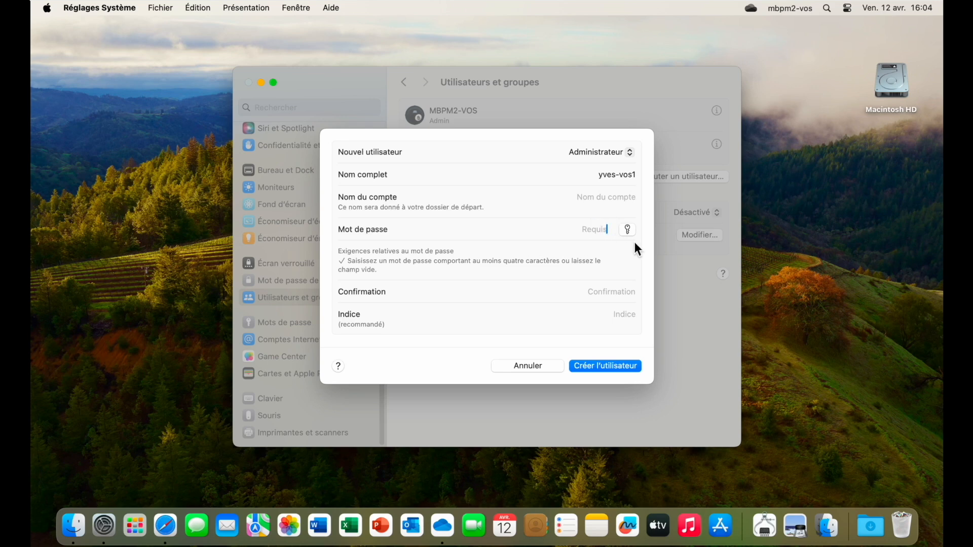
{"action": "type", "text": "1234"}
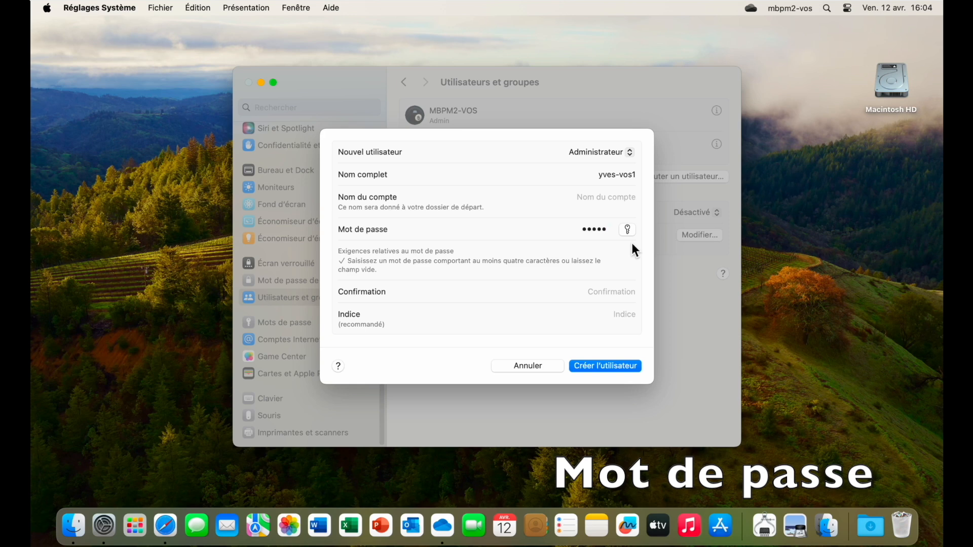
{"action": "left_click", "coordinate": [611, 298]}
{"action": "type", "text": "1"}
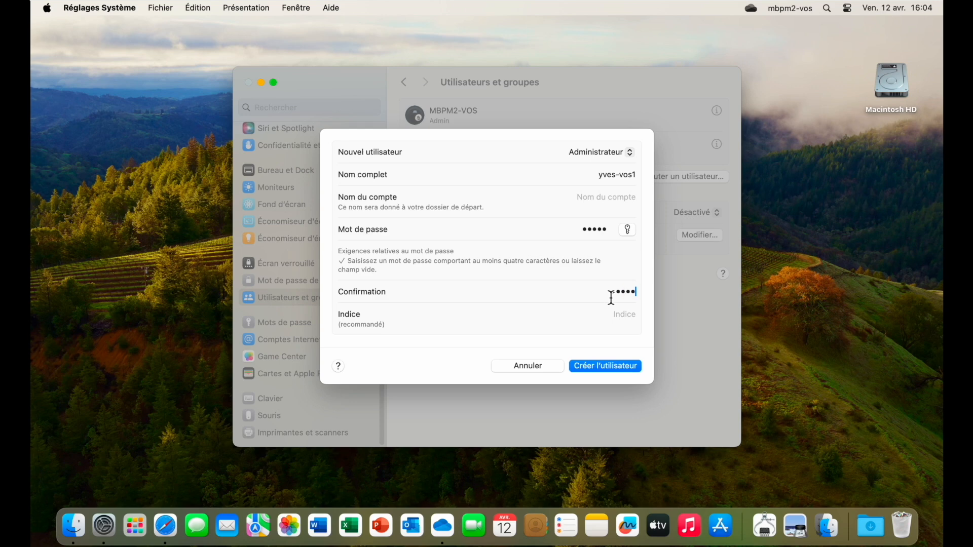
{"action": "left_click", "coordinate": [601, 370]}
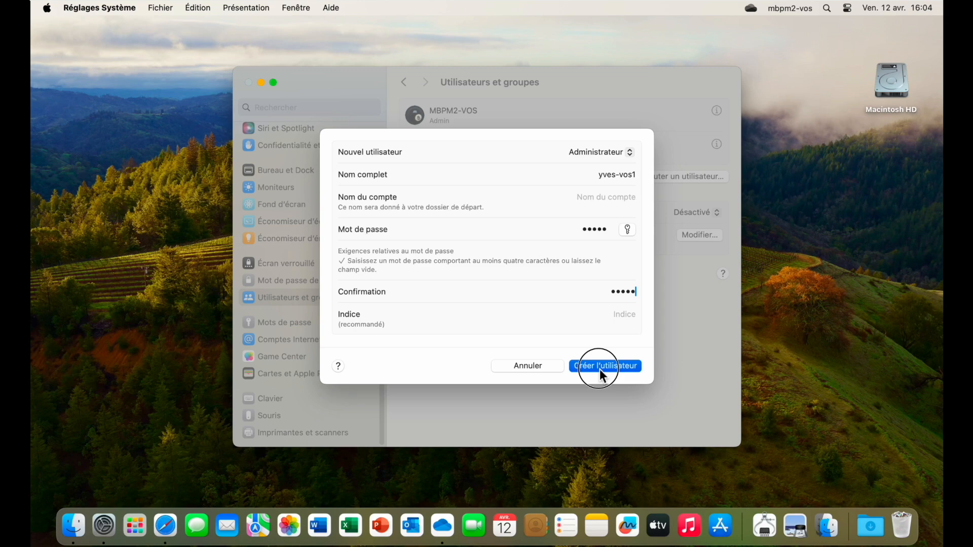
{"action": "left_click", "coordinate": [600, 369]}
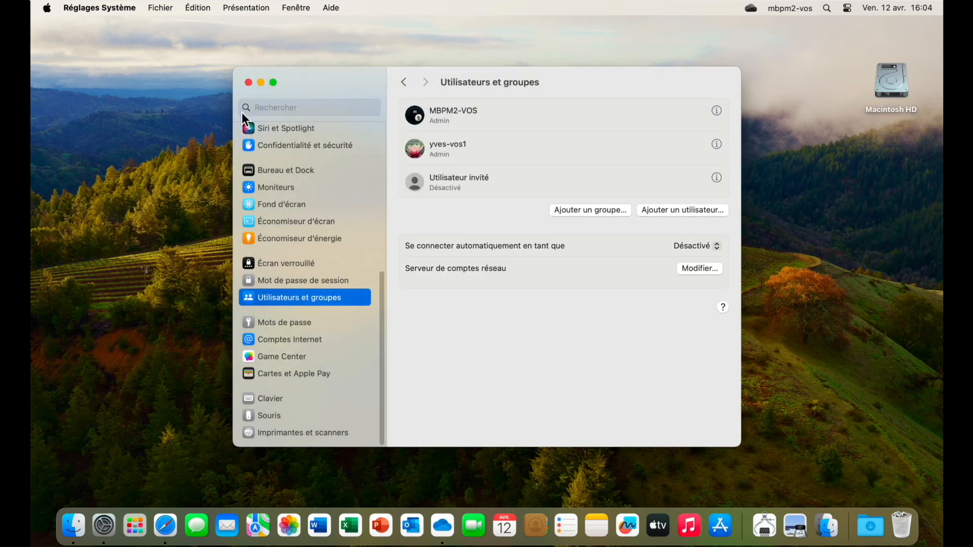
{"action": "left_click", "coordinate": [248, 83]}
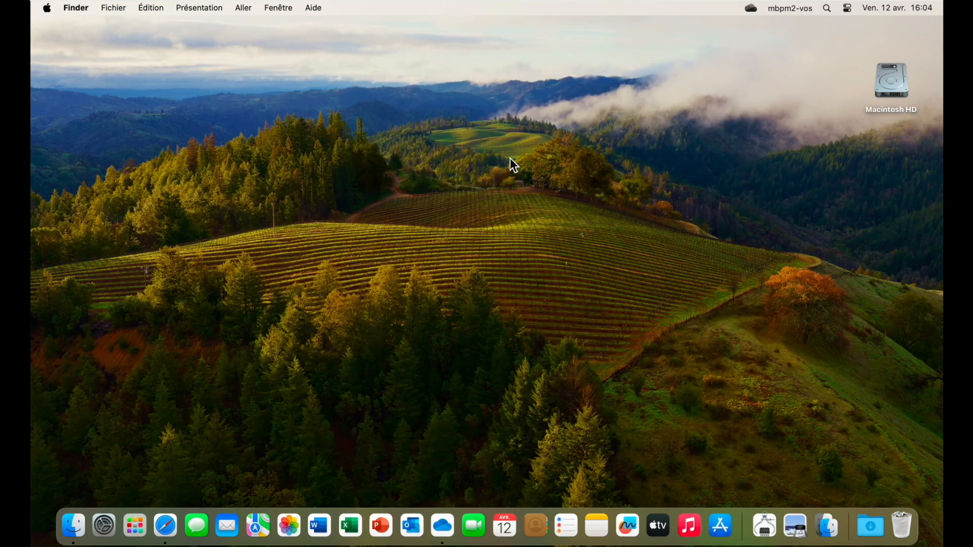
{"action": "left_click", "coordinate": [790, 11]}
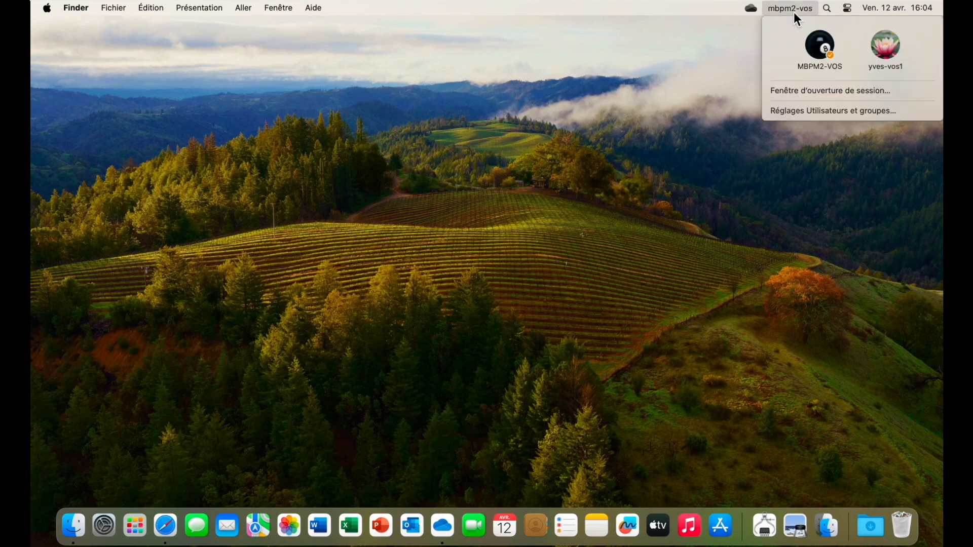
{"action": "left_click", "coordinate": [892, 43]}
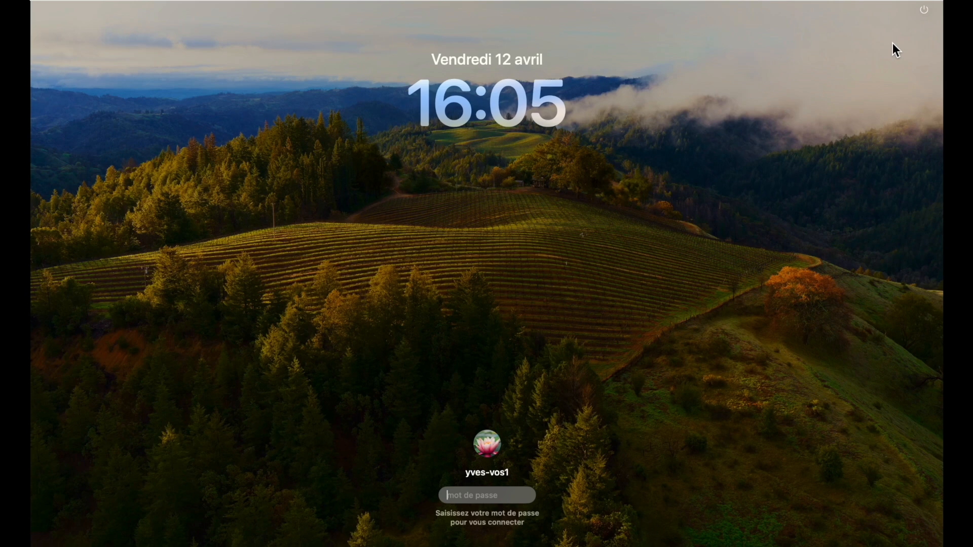
{"action": "type", "text": "*****"}
{"action": "key", "text": "Return"}
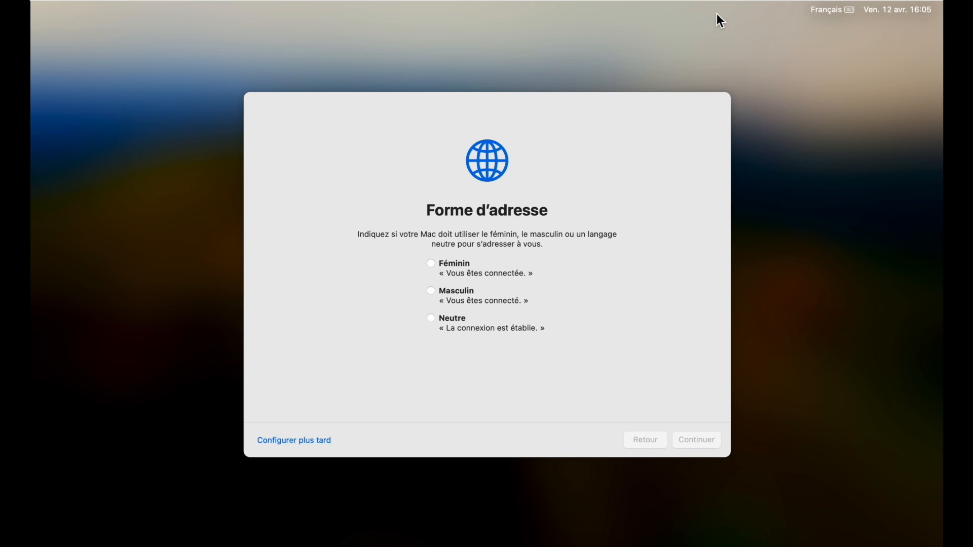
Choose neutral form of address, skip accessibility, and pass the data and privacy page.
{"action": "left_click", "coordinate": [431, 318]}
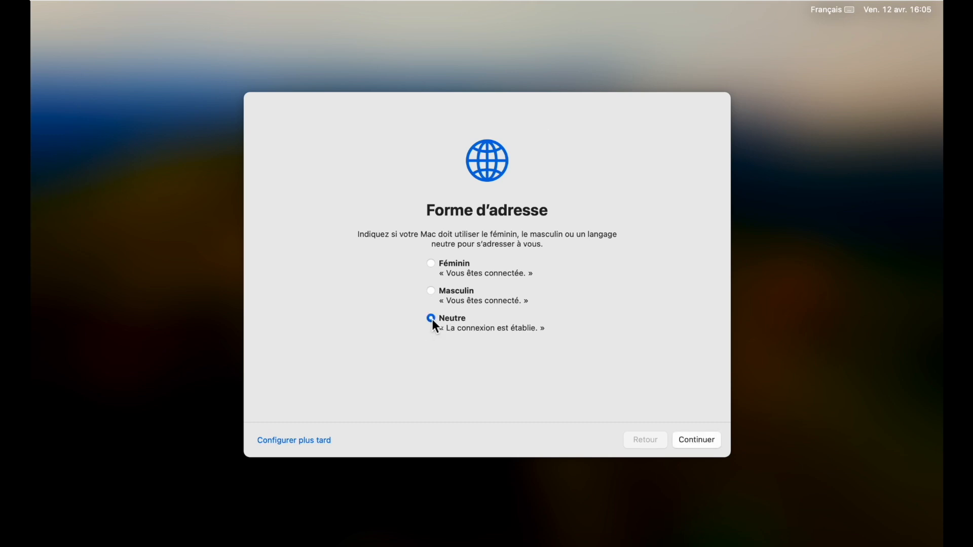
{"action": "left_click", "coordinate": [690, 446]}
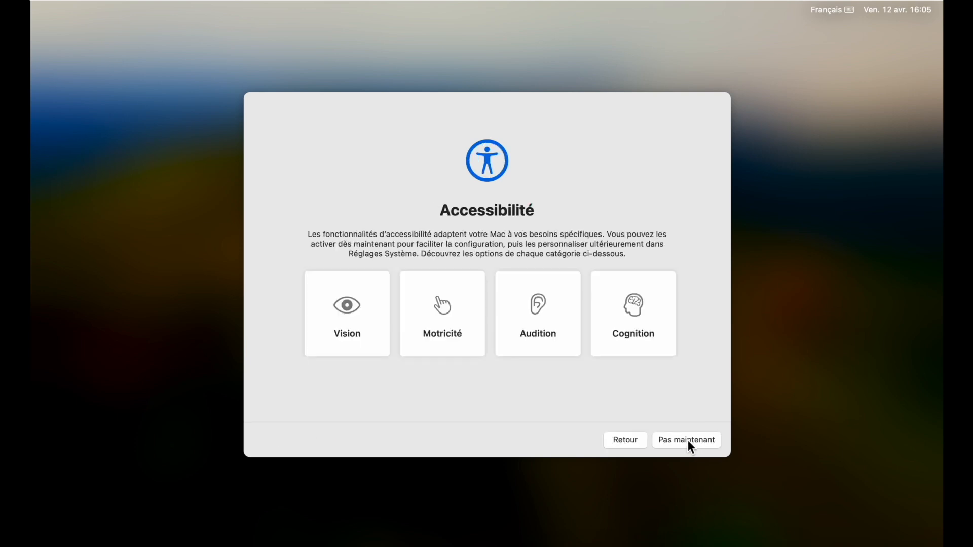
{"action": "left_click", "coordinate": [689, 444]}
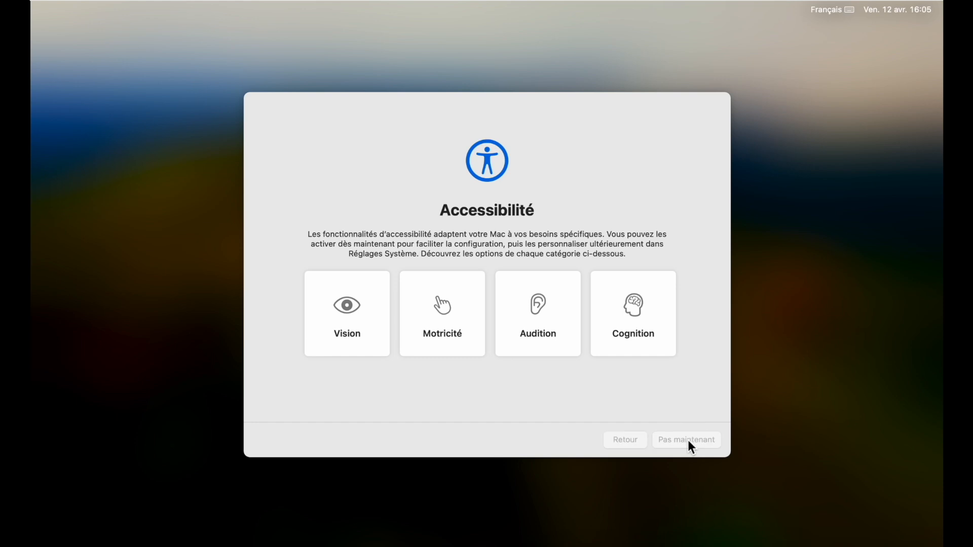
{"action": "left_click", "coordinate": [688, 441]}
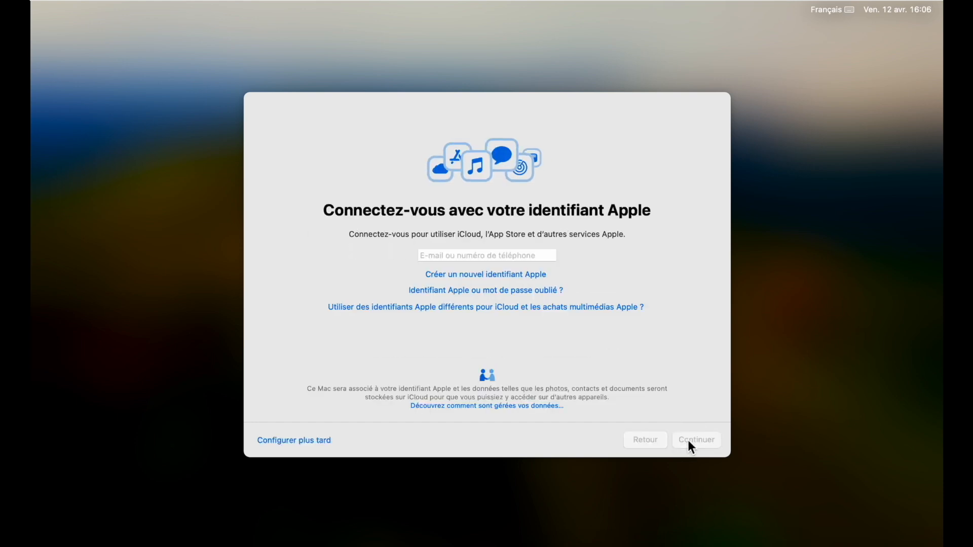
Skip Apple ID sign-in, share no analytics, defer Screen Time, and keep the Clair style.
{"action": "left_click", "coordinate": [295, 445]}
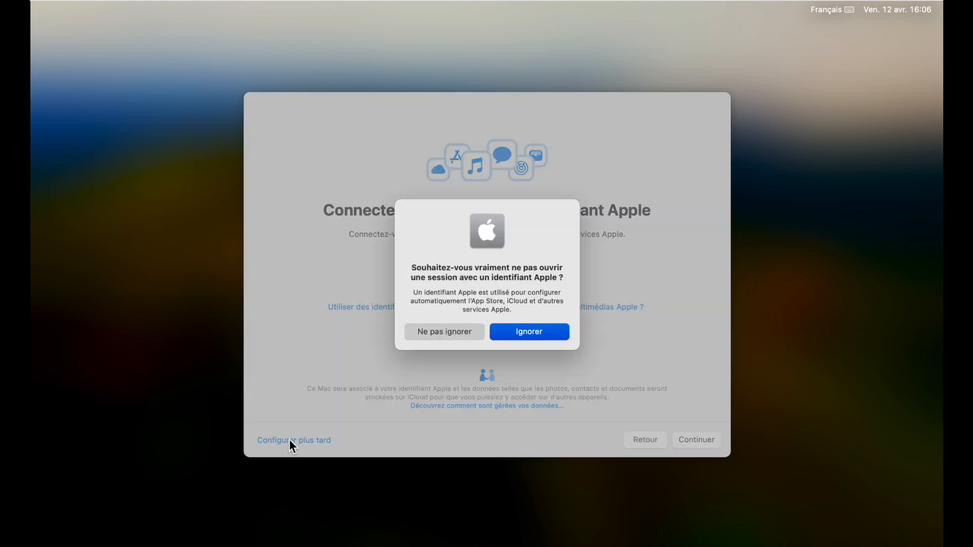
{"action": "left_click", "coordinate": [527, 332]}
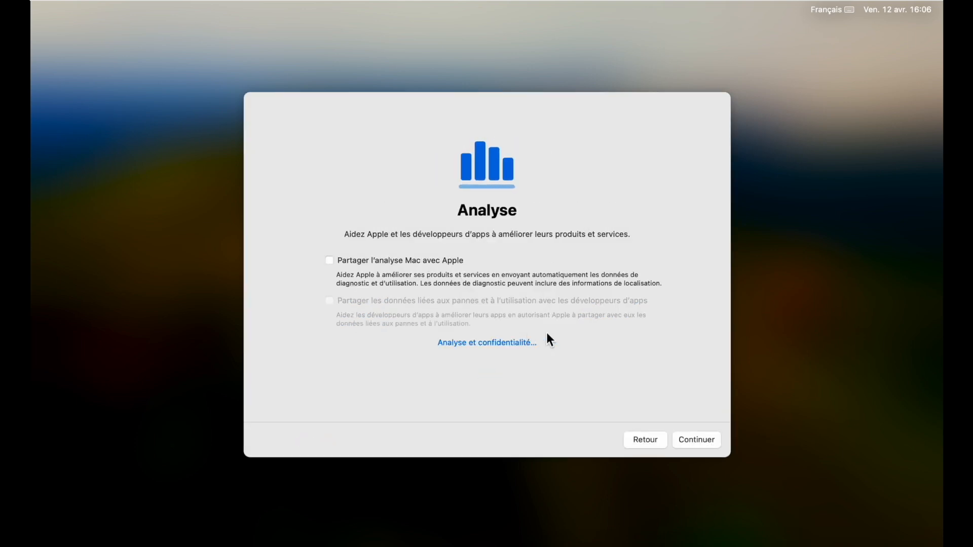
{"action": "left_click", "coordinate": [698, 440]}
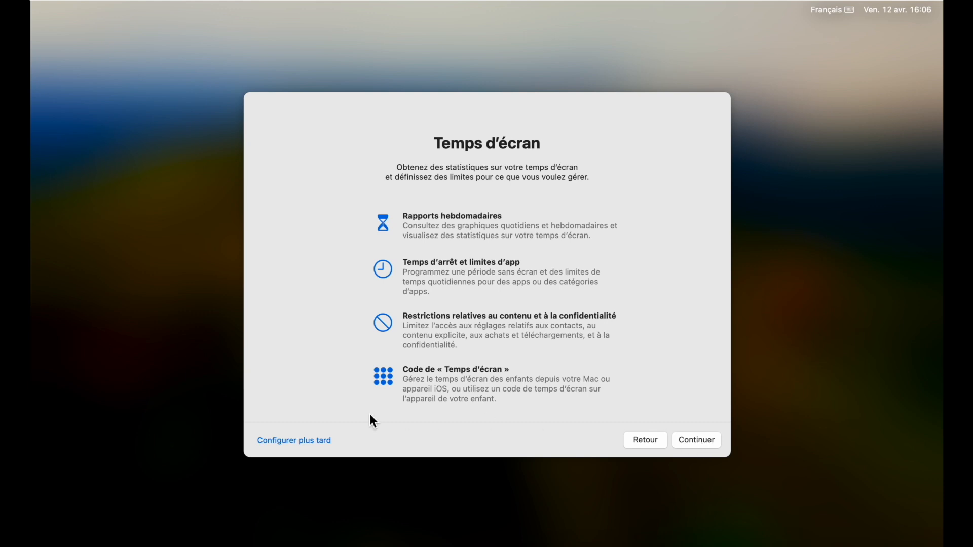
{"action": "left_click", "coordinate": [298, 446]}
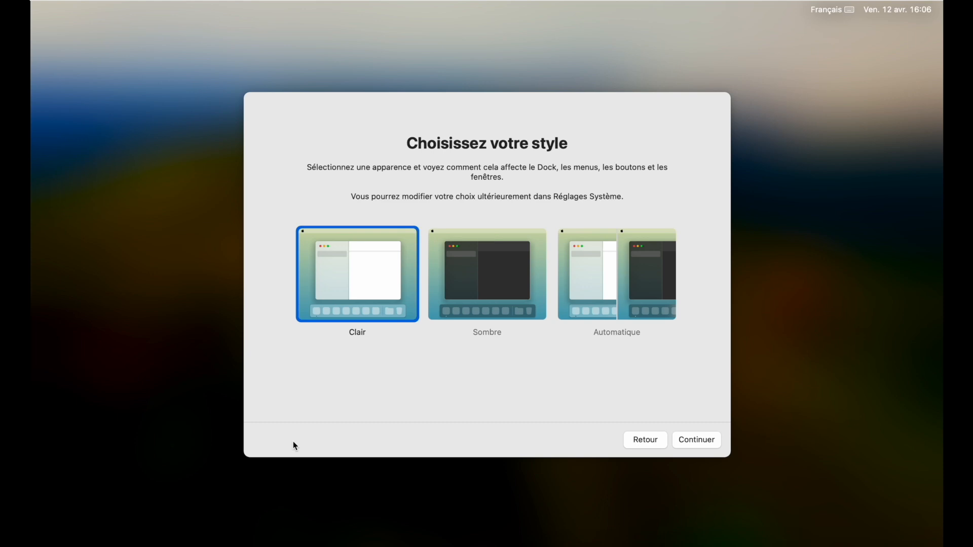
{"action": "left_click", "coordinate": [701, 440]}
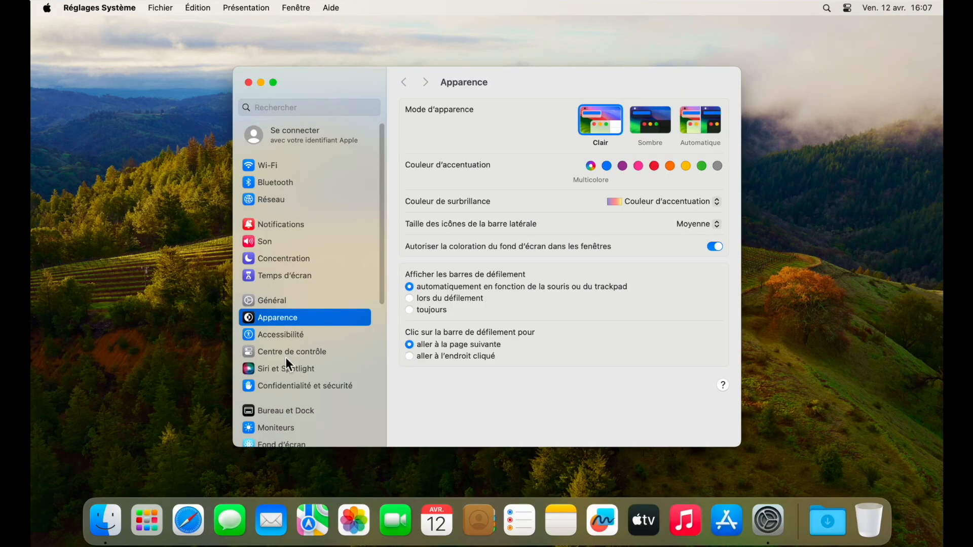
In Centre de contrôle, set Permutation d'utilisateur in the menu bar to Nom du compte.
{"action": "left_click", "coordinate": [286, 354]}
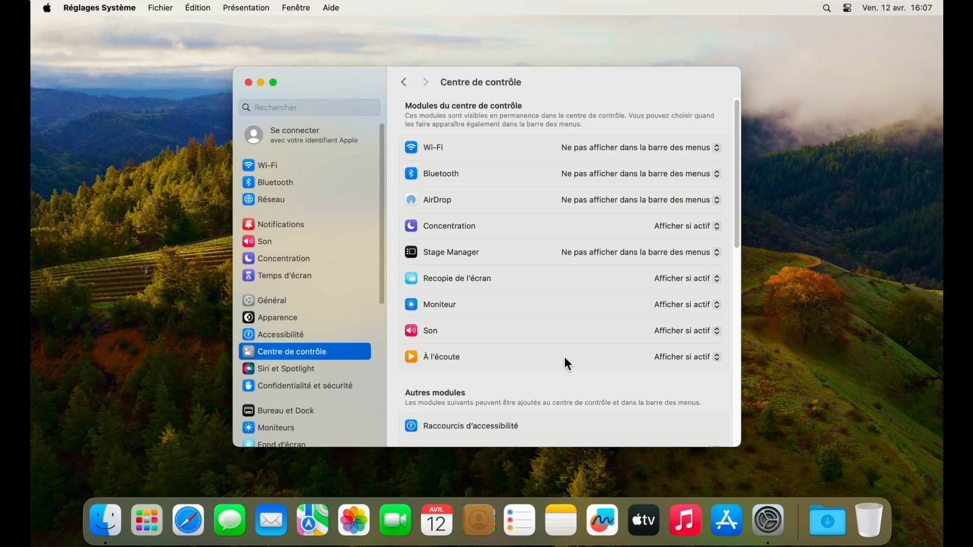
{"action": "scroll", "coordinate": [653, 403], "scroll_direction": "down", "scroll_amount": 5}
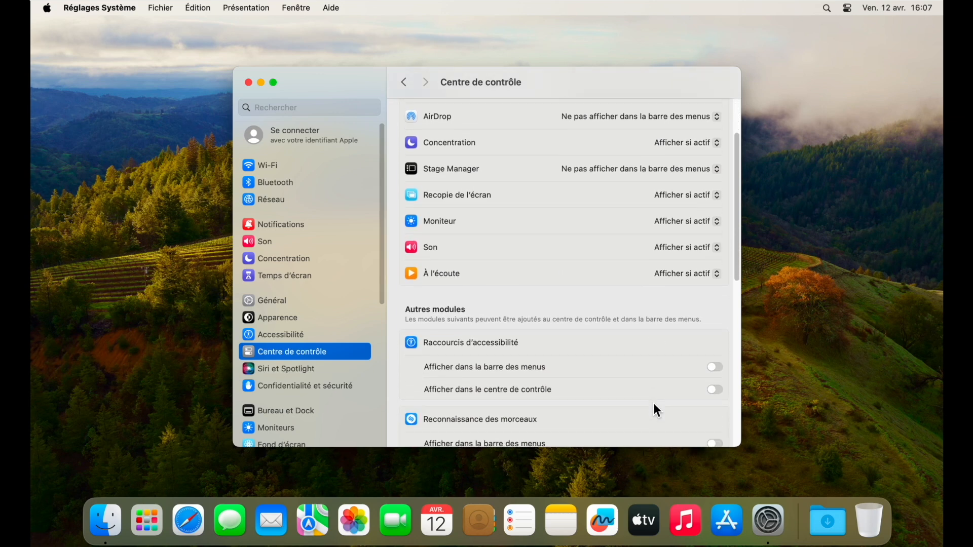
{"action": "scroll", "coordinate": [654, 406], "scroll_direction": "down", "scroll_amount": 6}
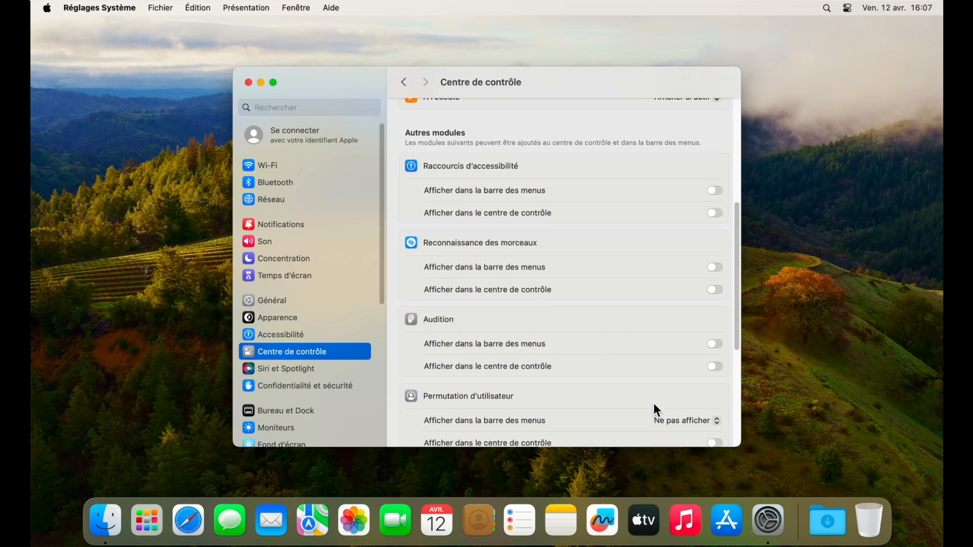
{"action": "scroll", "coordinate": [657, 409], "scroll_direction": "down", "scroll_amount": 4}
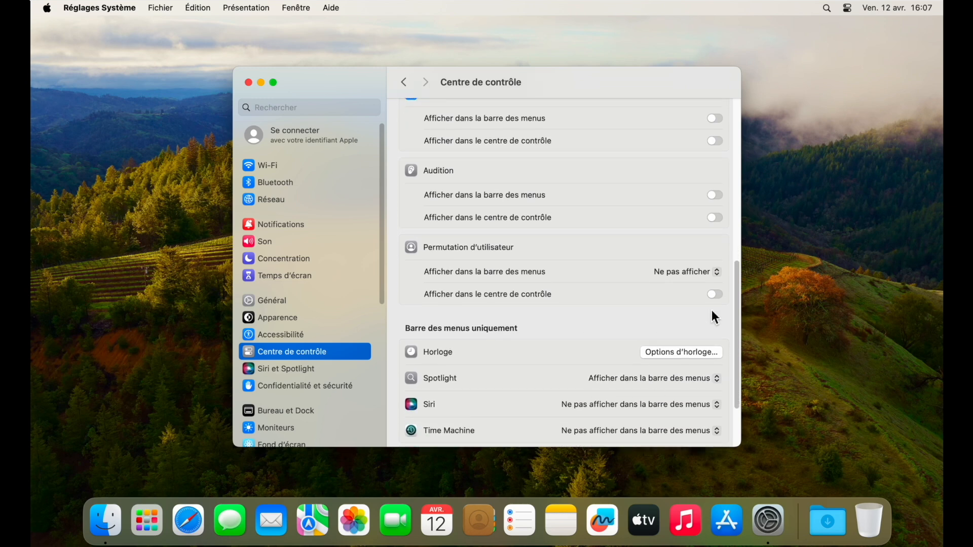
{"action": "left_click", "coordinate": [718, 274]}
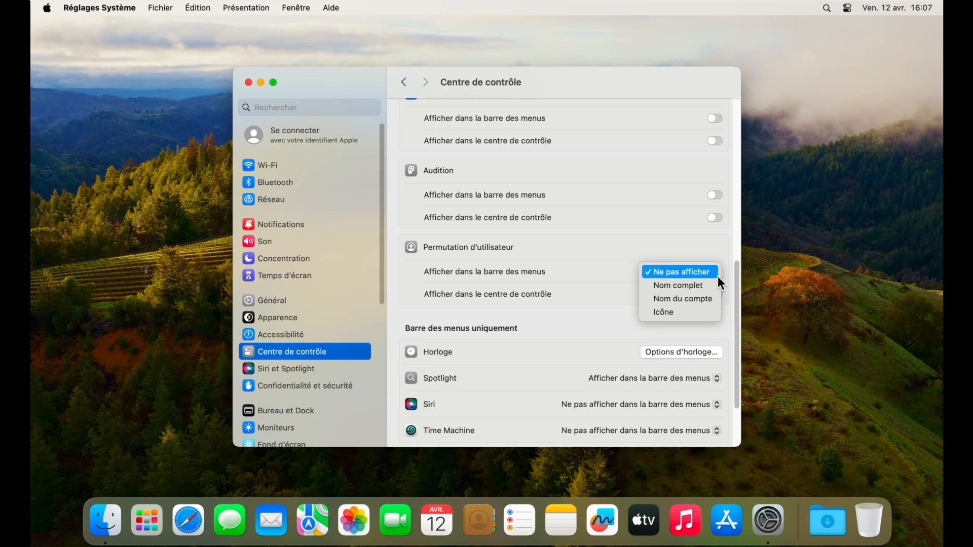
{"action": "left_click", "coordinate": [703, 301]}
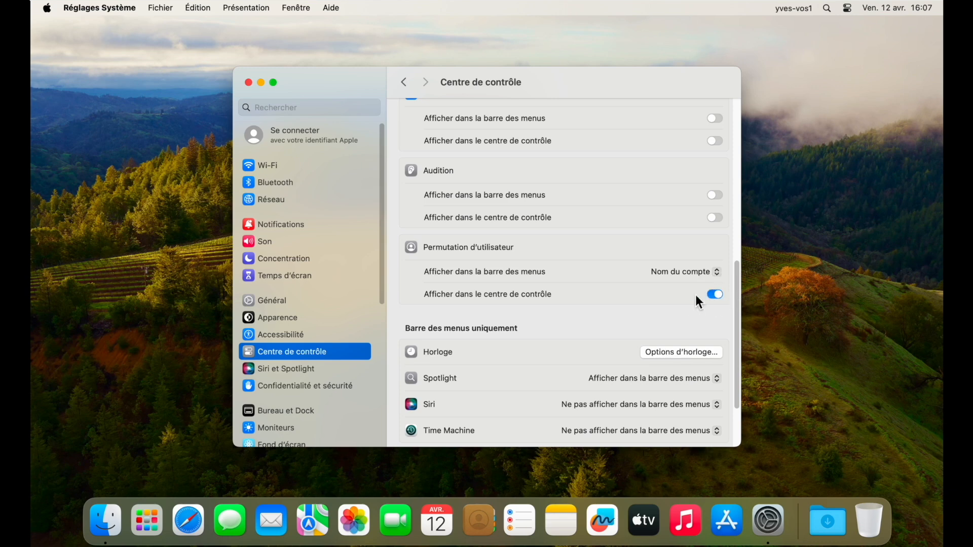
Close the settings and open Réglages Utilisateurs et groupes… from the menu-bar user switcher.
{"action": "left_click", "coordinate": [249, 83]}
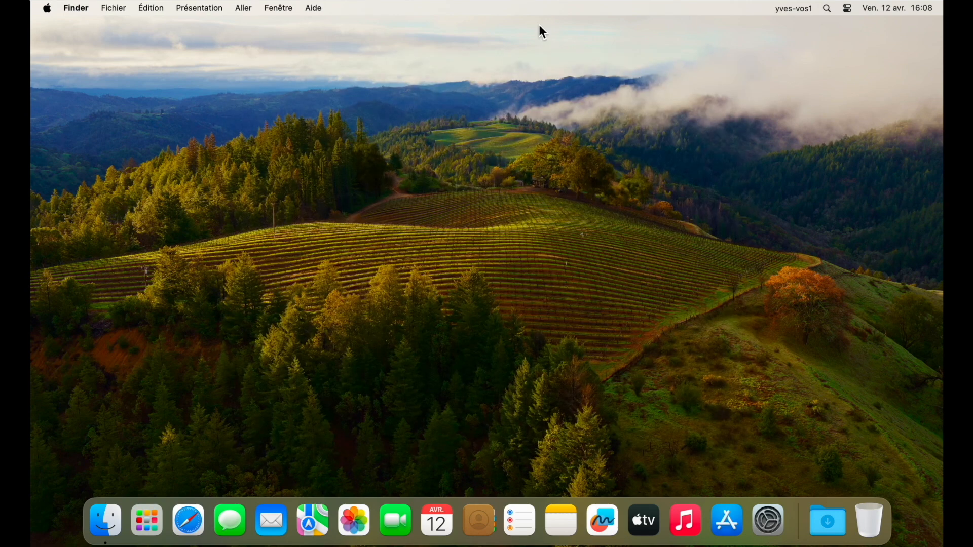
{"action": "left_click", "coordinate": [794, 9]}
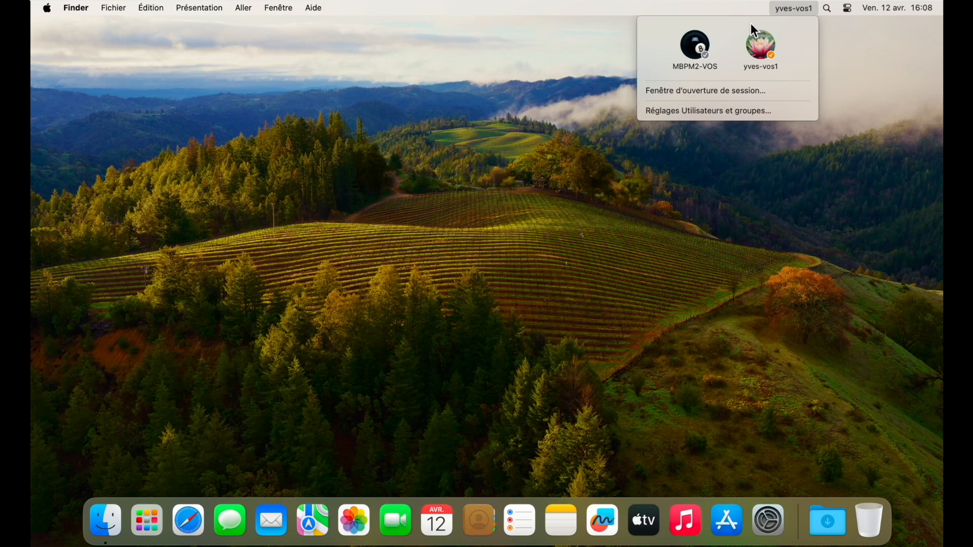
{"action": "left_click", "coordinate": [710, 202]}
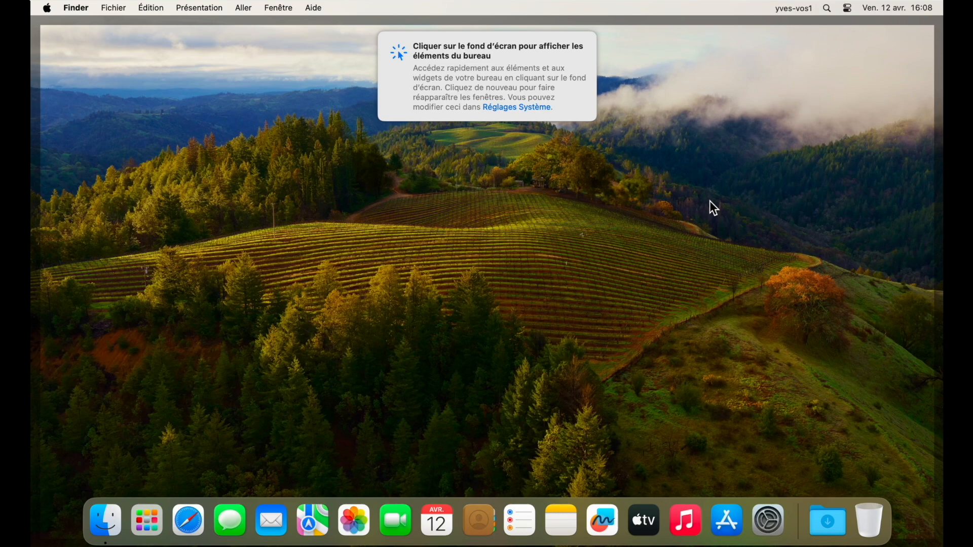
{"action": "left_click", "coordinate": [710, 201]}
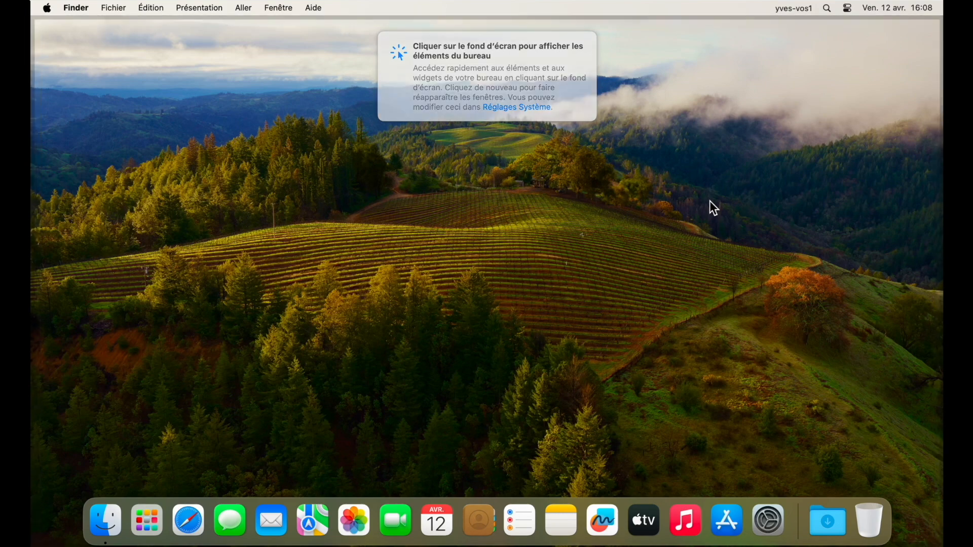
{"action": "left_click", "coordinate": [796, 10]}
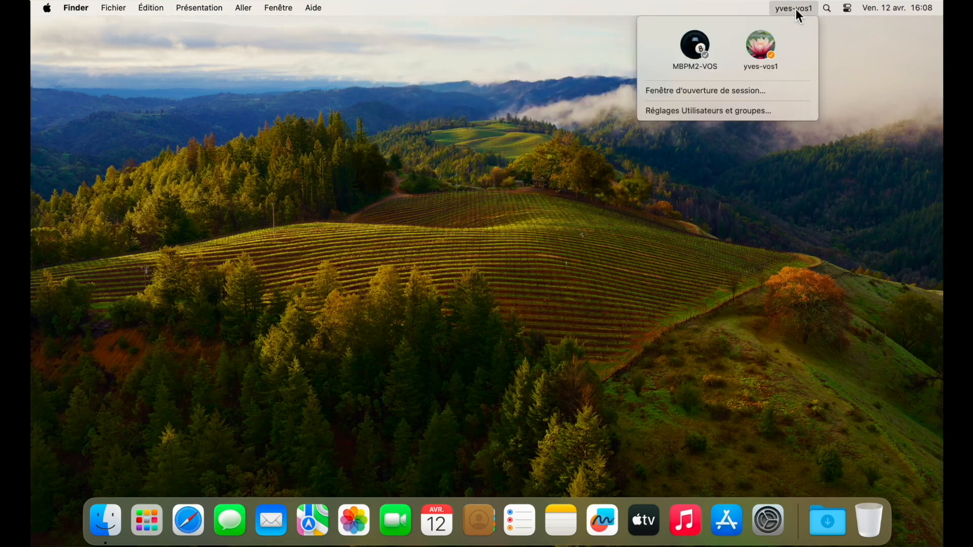
{"action": "left_click", "coordinate": [731, 118]}
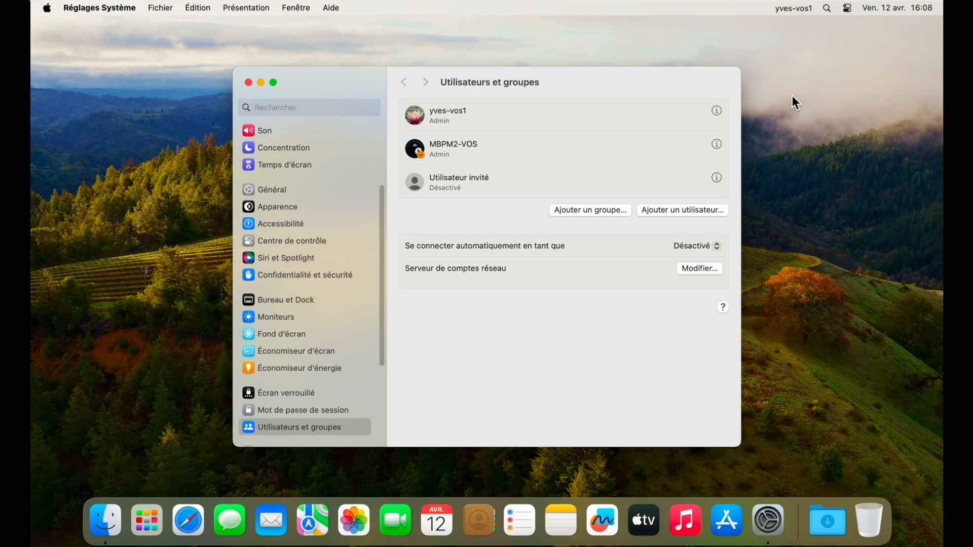
Start adding a user and unlock the settings with the admin password.
{"action": "left_click", "coordinate": [681, 211]}
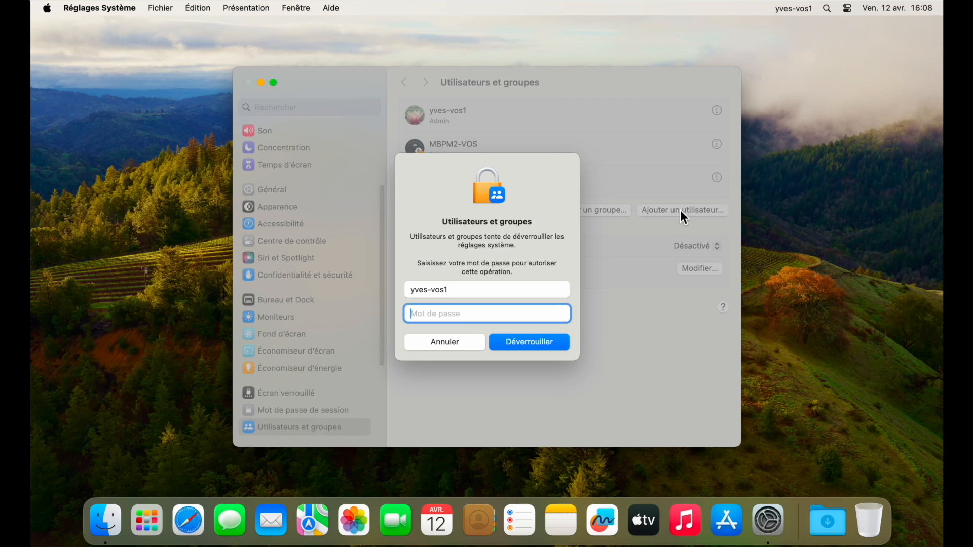
{"action": "type", "text": "•••••"}
{"action": "left_click", "coordinate": [517, 340]}
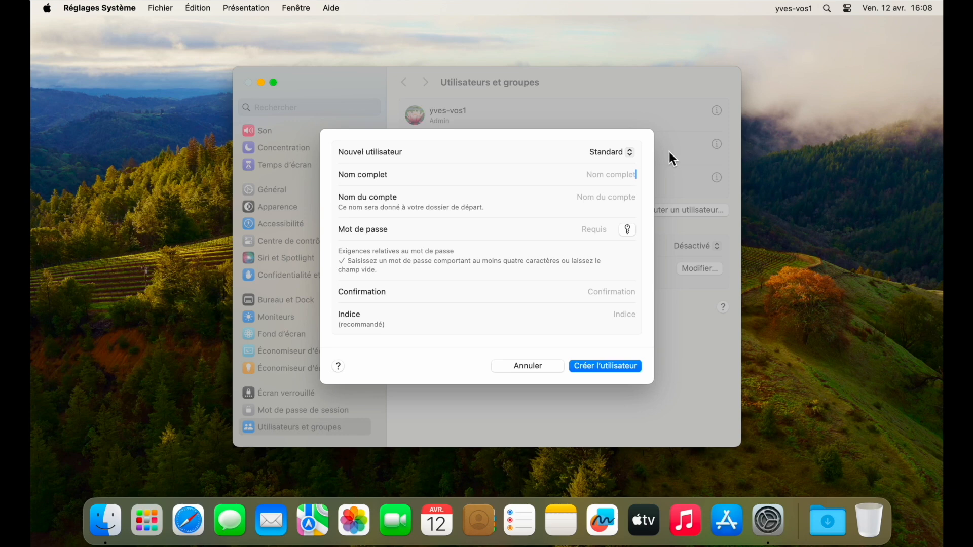
Create Standard account yves-vos2 with a password and its confirmation.
{"action": "type", "text": "yves-vos2"}
{"action": "left_click", "coordinate": [602, 197]}
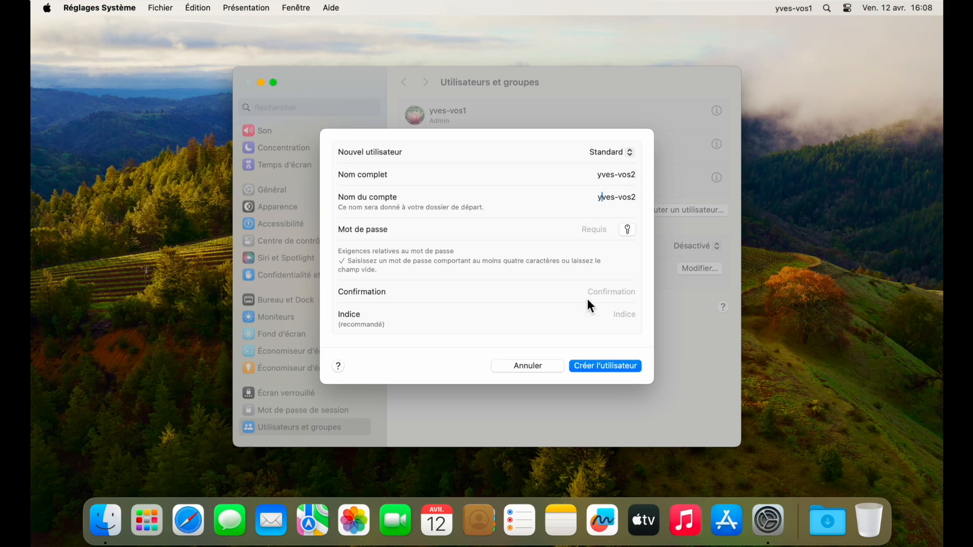
{"action": "left_click", "coordinate": [606, 232]}
{"action": "key", "text": "Down"}
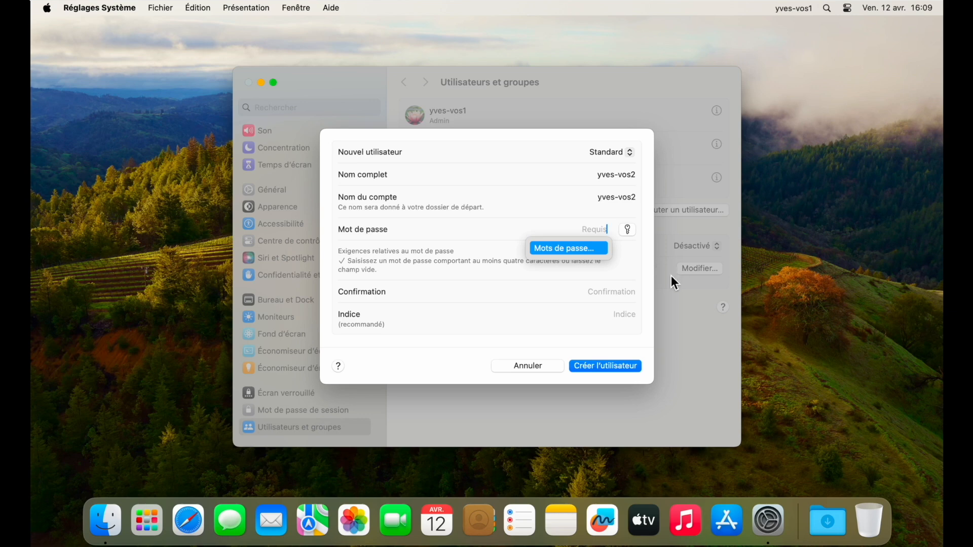
{"action": "type", "text": "•••••"}
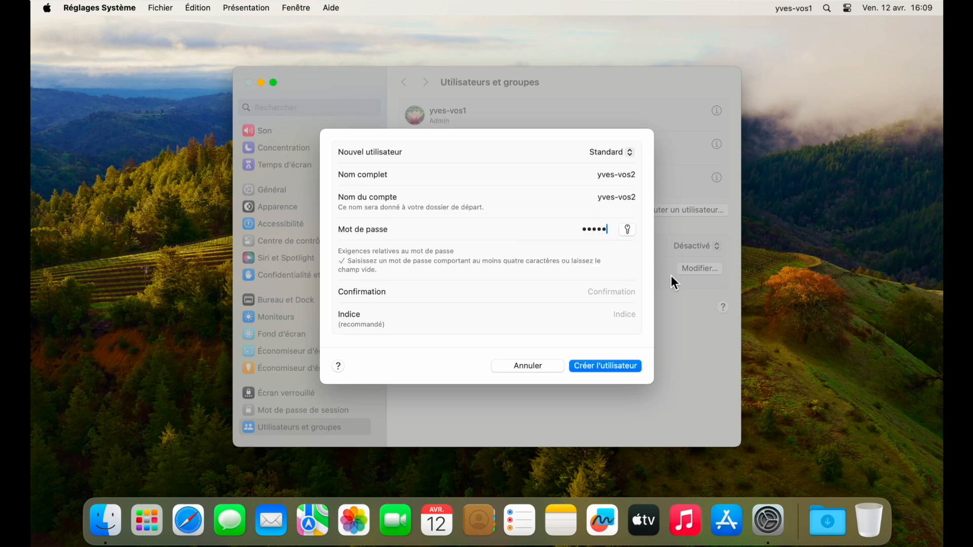
{"action": "left_click", "coordinate": [616, 293]}
{"action": "type", "text": "•"}
{"action": "left_click", "coordinate": [597, 366]}
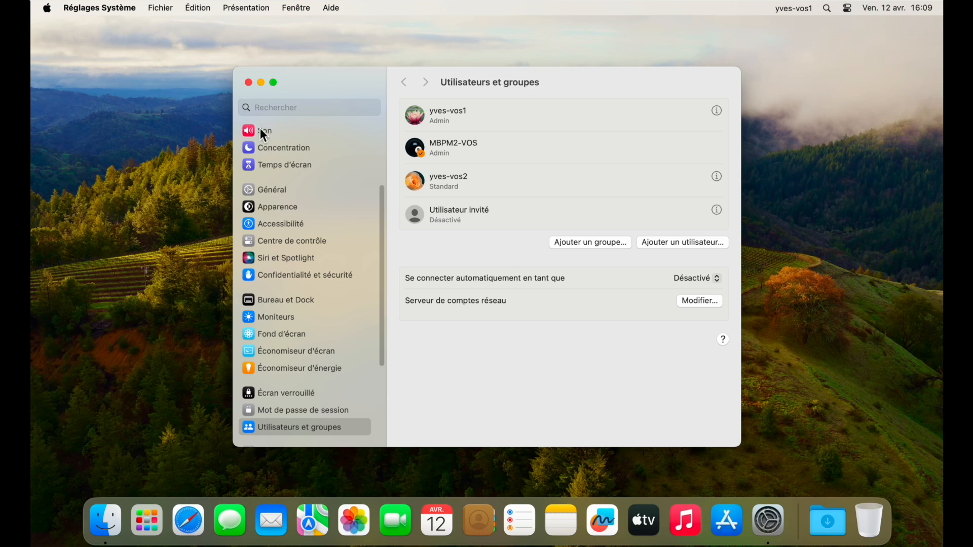
Close the settings and choose Fenêtre d'ouverture de session… from the menu-bar user switcher.
{"action": "double_click", "coordinate": [249, 85]}
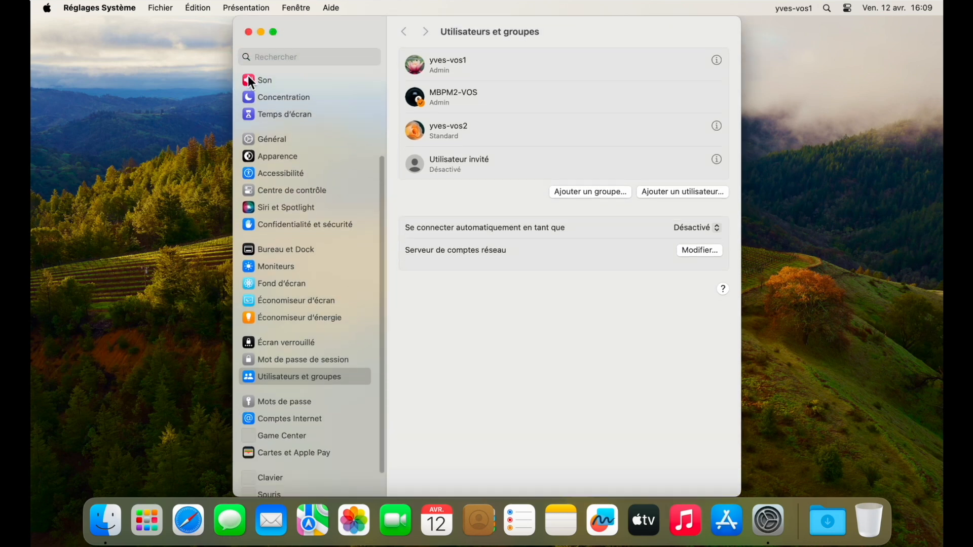
{"action": "left_click", "coordinate": [249, 31]}
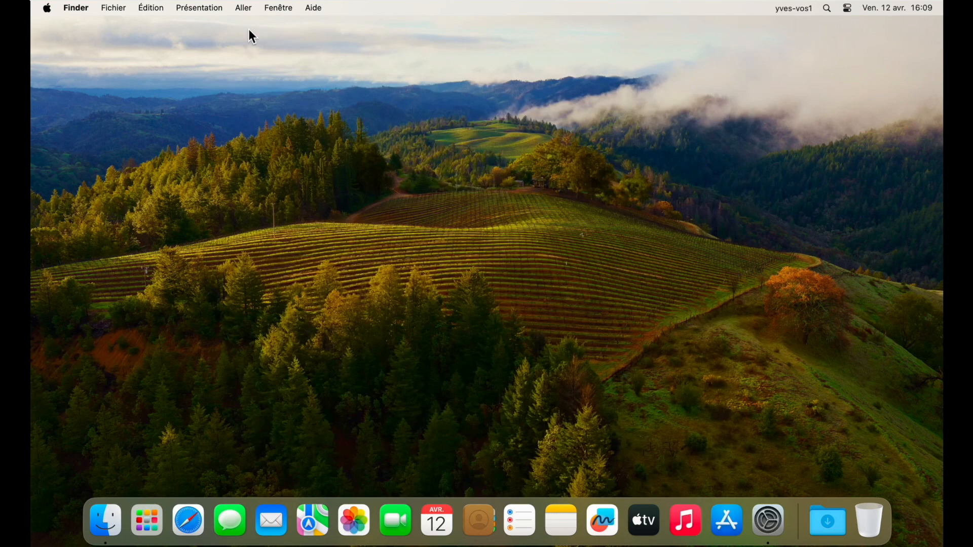
{"action": "left_click", "coordinate": [785, 7]}
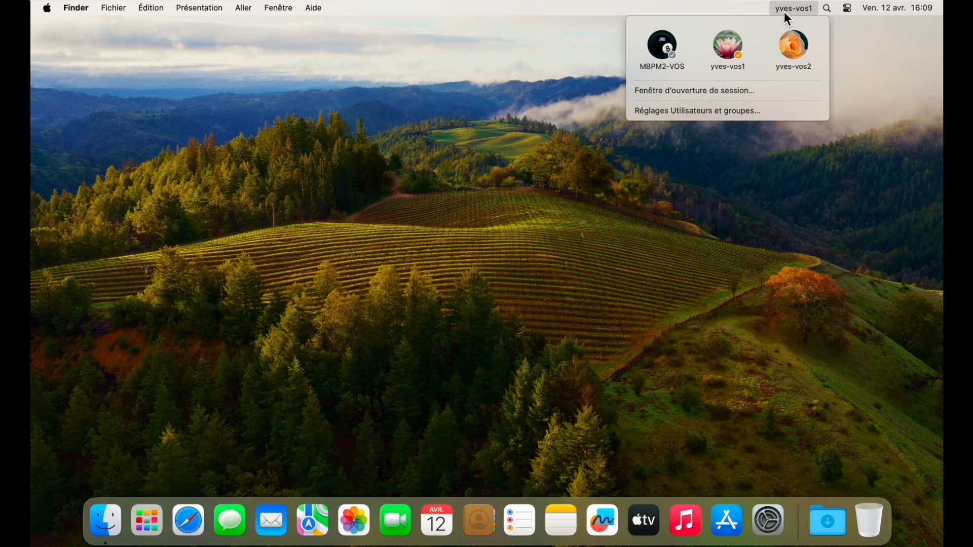
{"action": "left_click", "coordinate": [752, 92]}
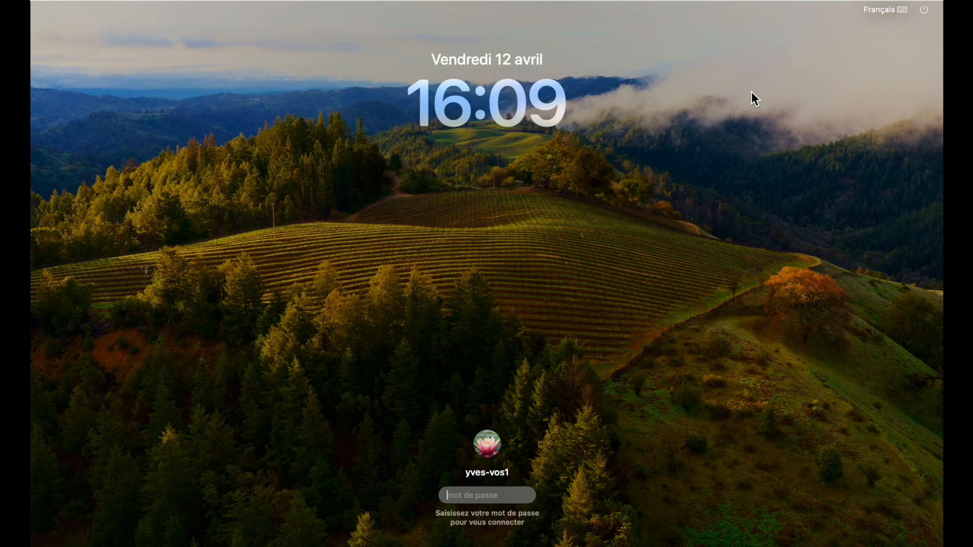
{"action": "left_click", "coordinate": [489, 447]}
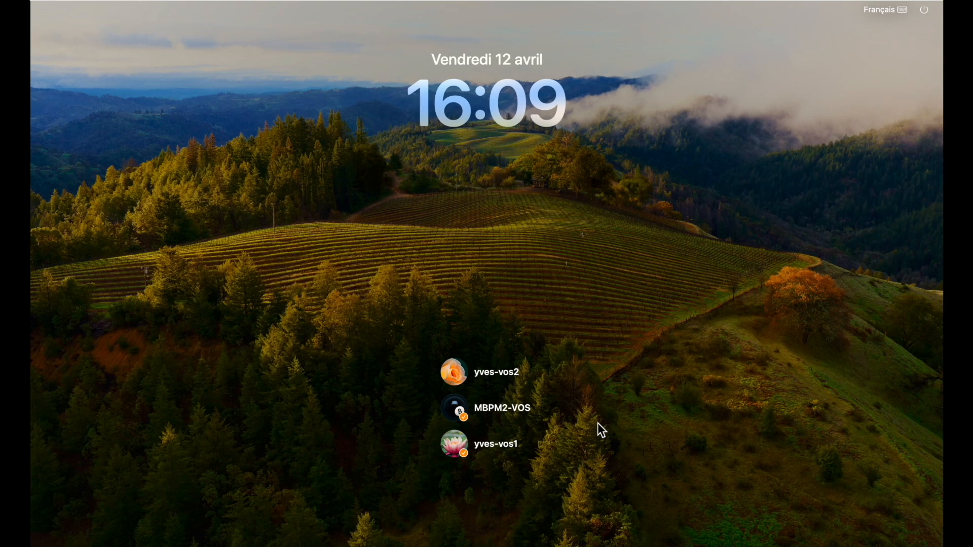
{"action": "left_click", "coordinate": [452, 380]}
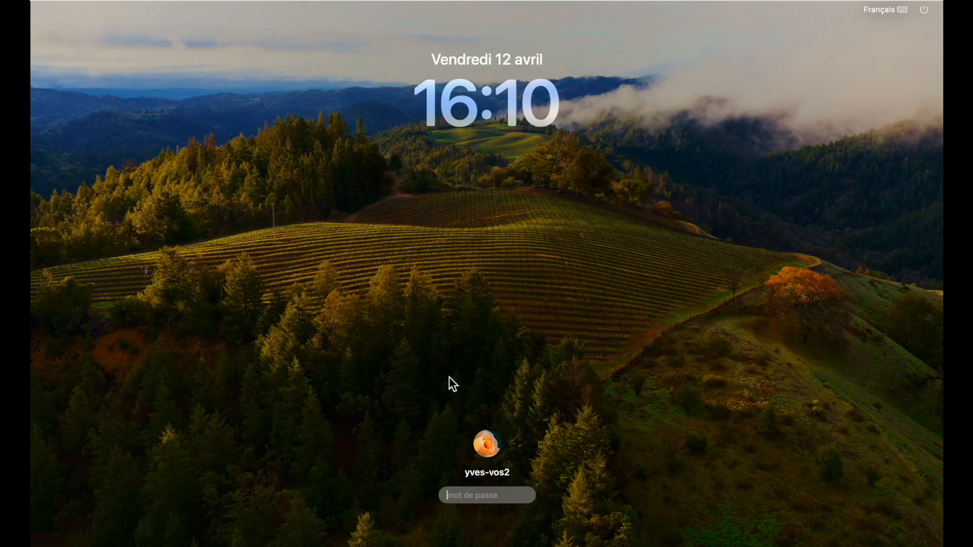
{"action": "type", "text": "•••••"}
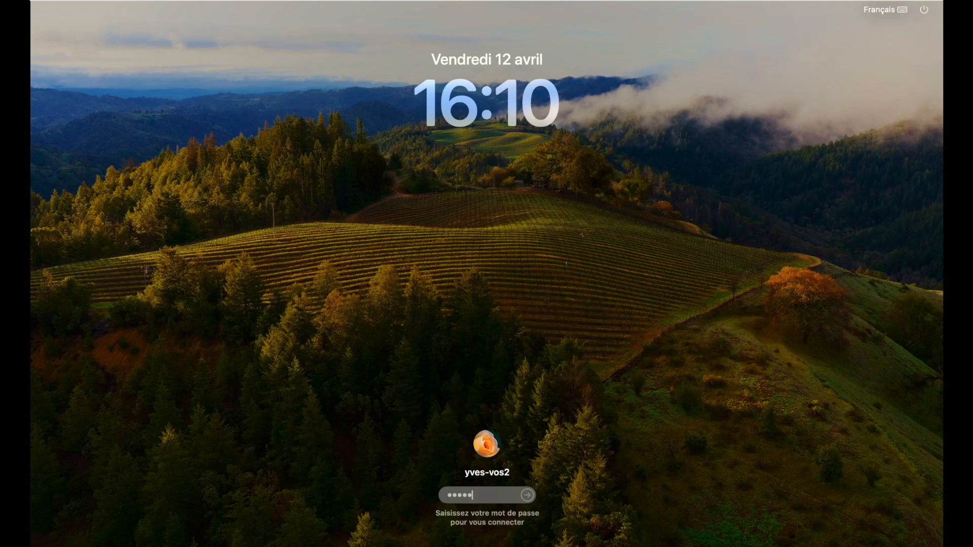
{"action": "key", "text": "Return"}
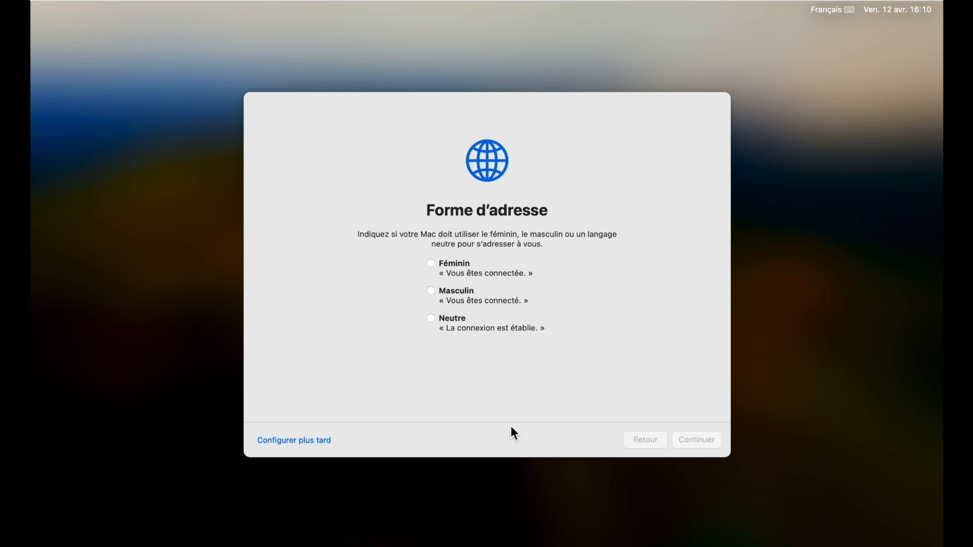
Choose the Neutre form of address, defer accessibility setup and pass the privacy notice.
{"action": "left_click", "coordinate": [431, 319]}
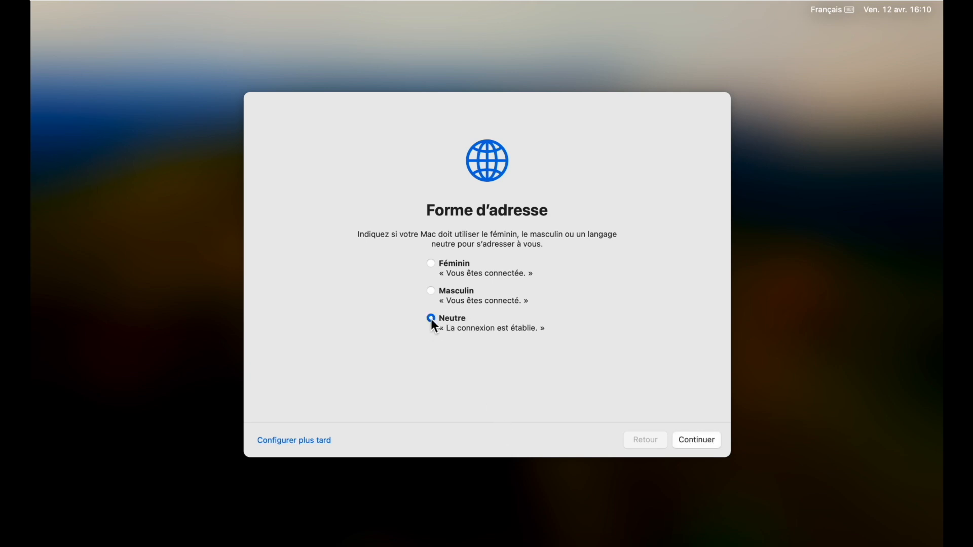
{"action": "left_click", "coordinate": [694, 445]}
{"action": "left_click", "coordinate": [692, 442]}
{"action": "left_click", "coordinate": [694, 442]}
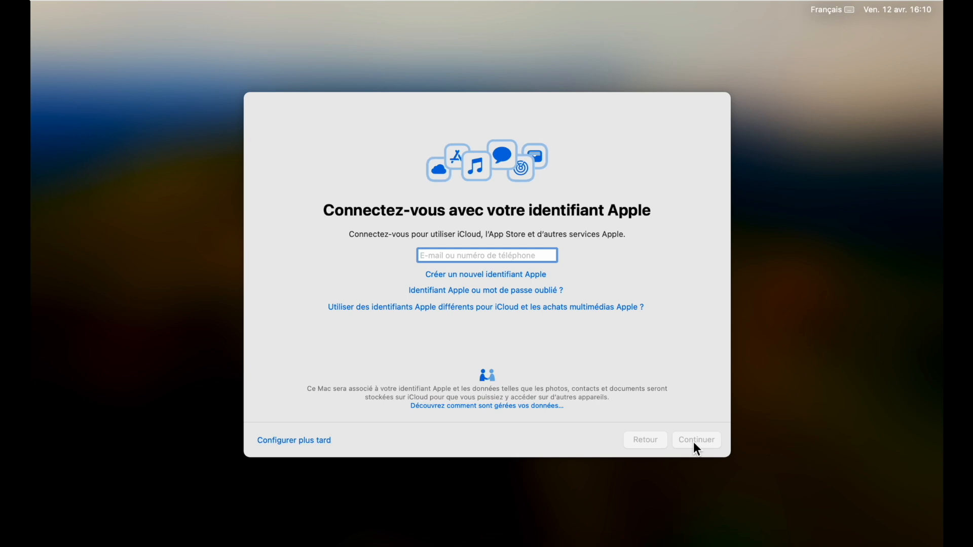
Skip Apple ID sign-in and Screen Time, and keep the Clair style to finish setup.
{"action": "left_click", "coordinate": [293, 444]}
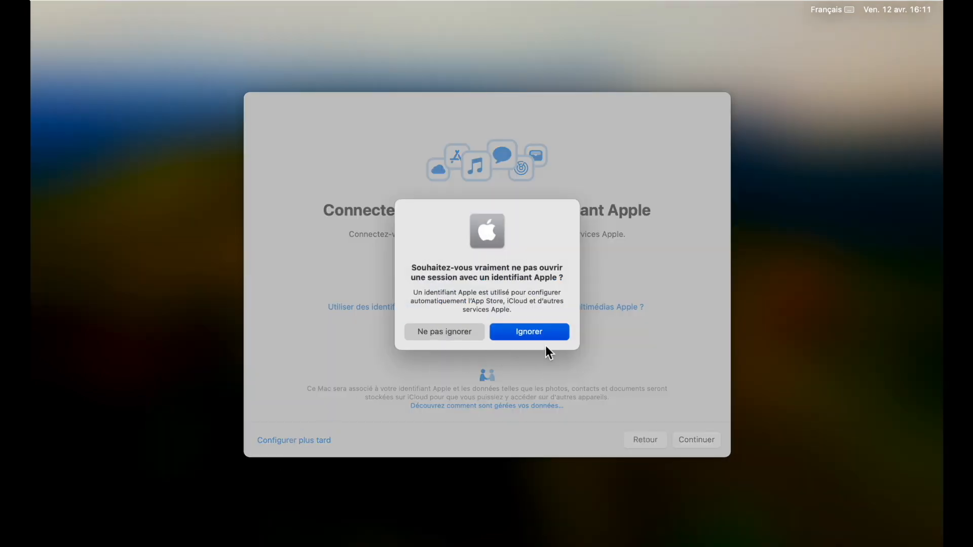
{"action": "left_click", "coordinate": [542, 335]}
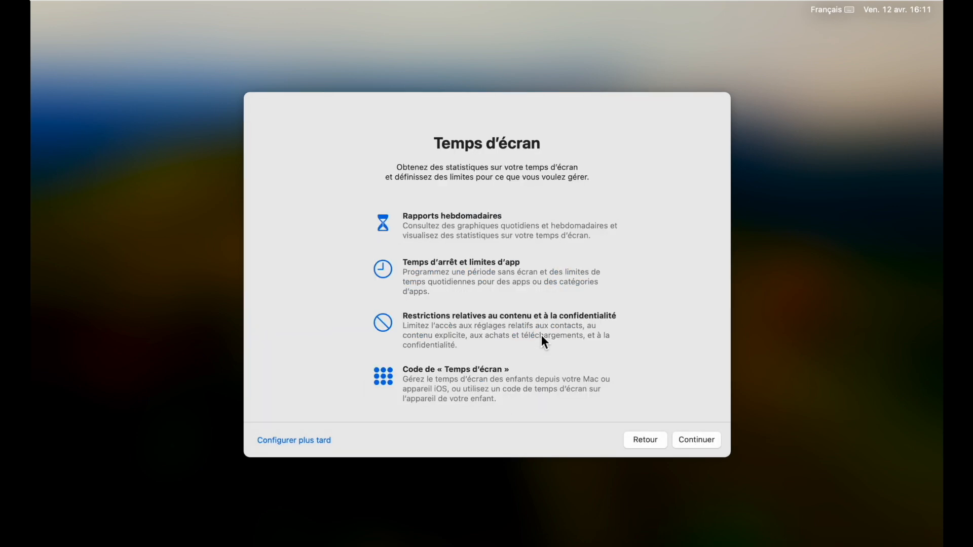
{"action": "left_click", "coordinate": [295, 445]}
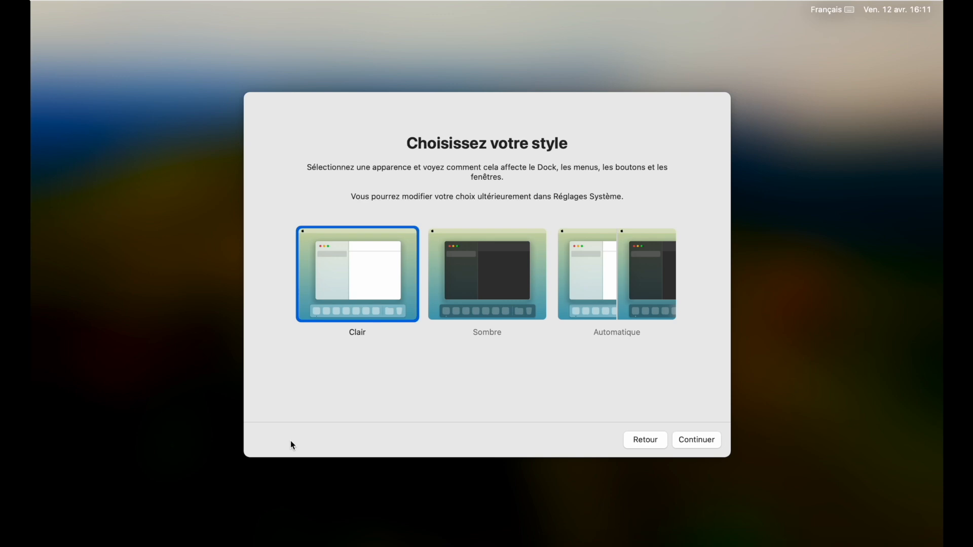
{"action": "left_click", "coordinate": [702, 440]}
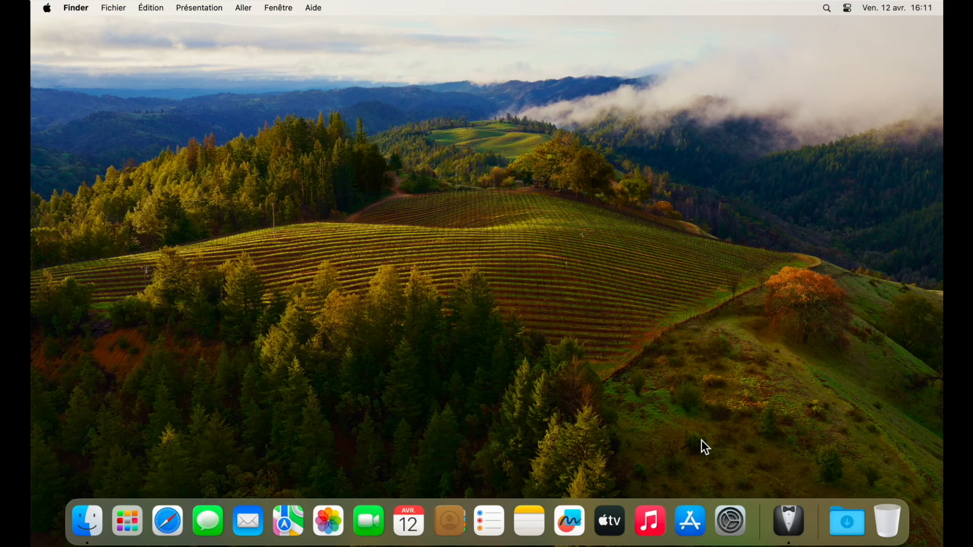
Switch through the login window to the first administrator account and sign in with its password.
{"action": "left_click", "coordinate": [795, 8]}
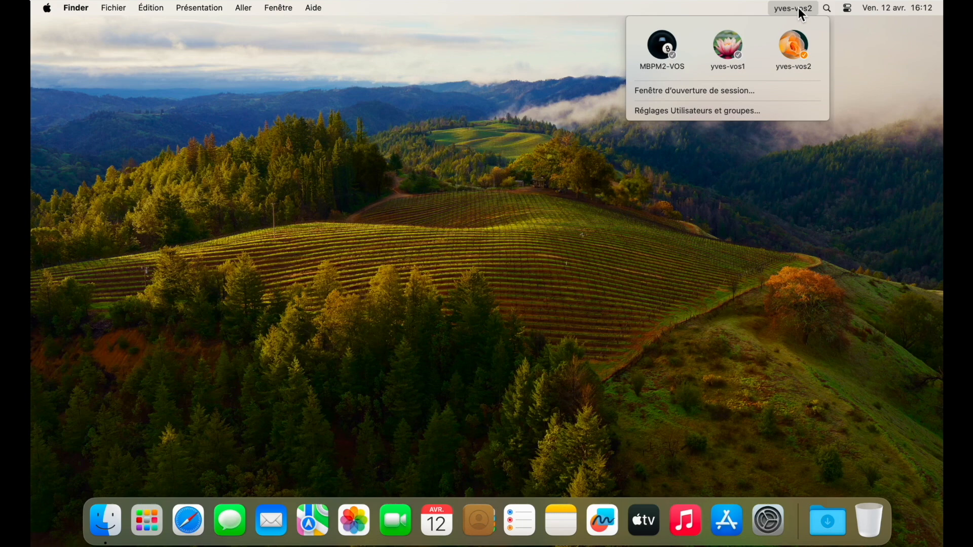
{"action": "left_click", "coordinate": [760, 90]}
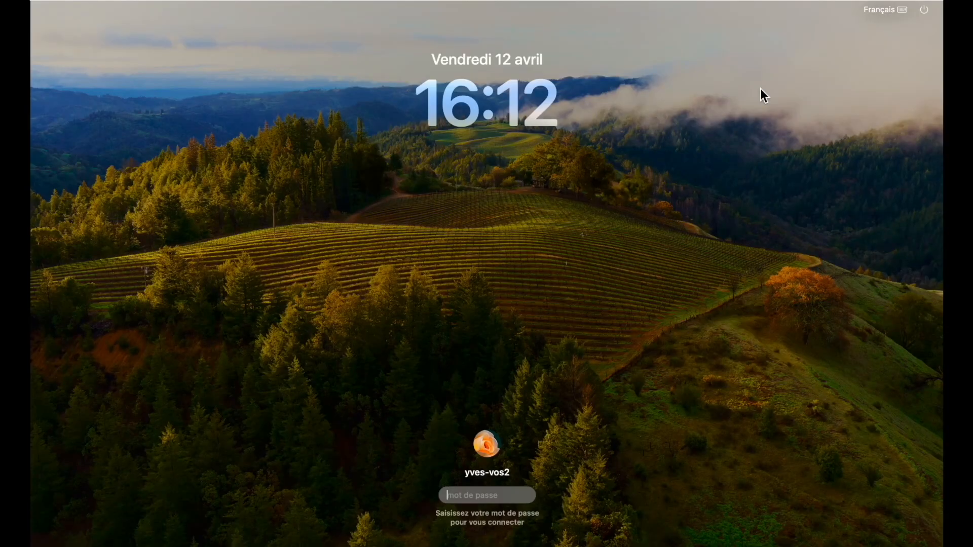
{"action": "left_click", "coordinate": [485, 448]}
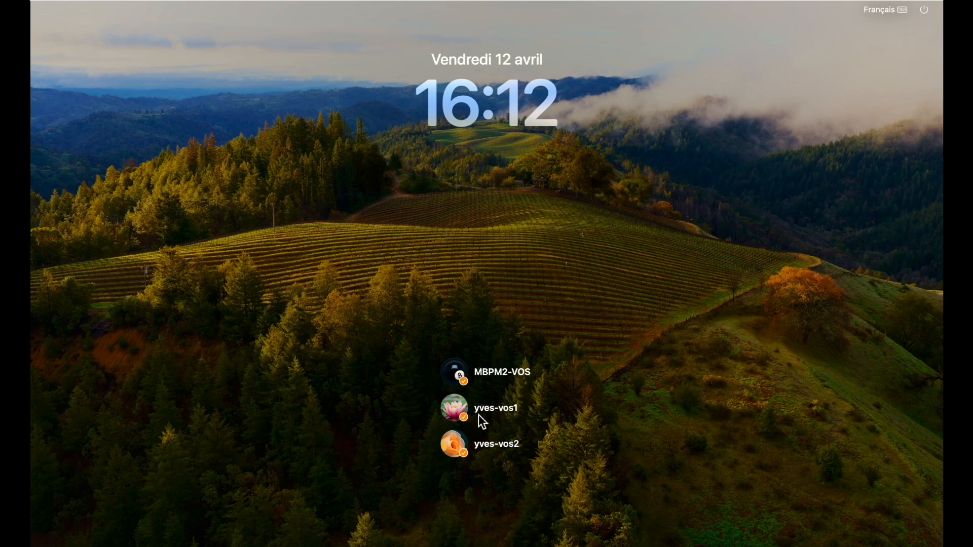
{"action": "left_click", "coordinate": [454, 410]}
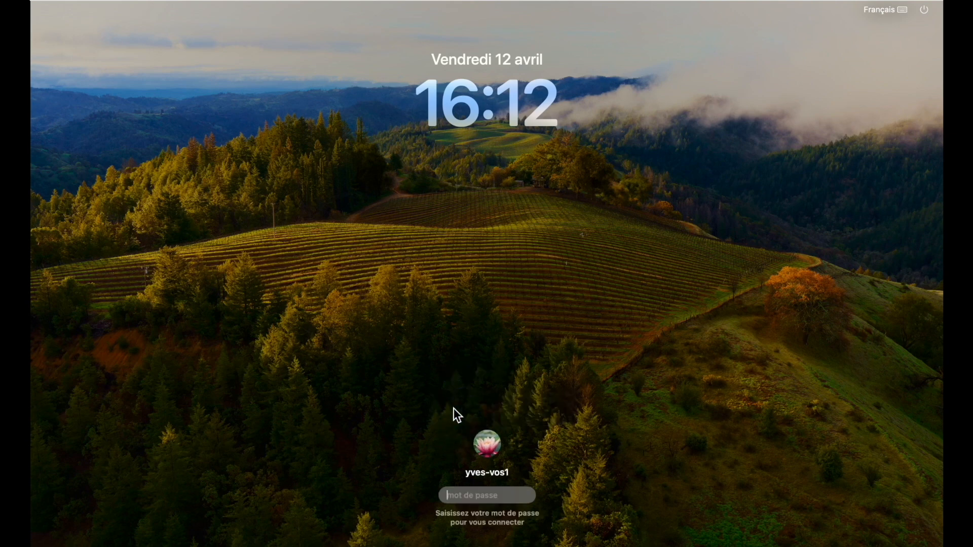
{"action": "type", "text": "•••••"}
{"action": "key", "text": "Return"}
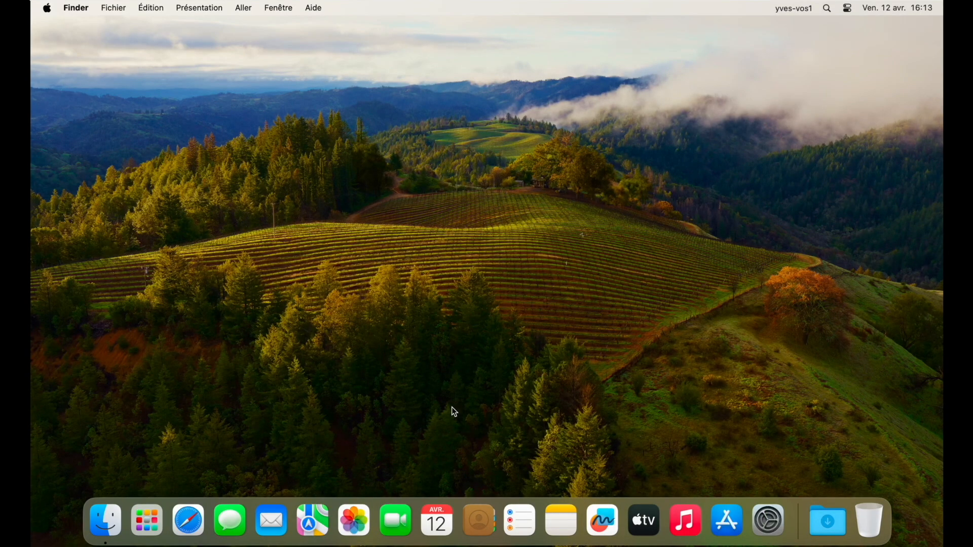
Log out of the first account using Fermer la session from the Apple menu.
{"action": "left_click", "coordinate": [48, 8]}
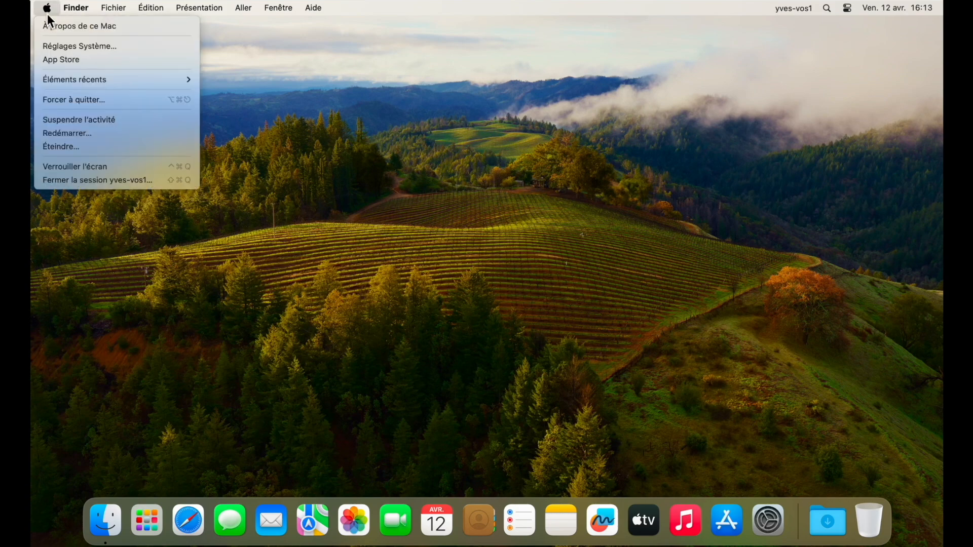
{"action": "left_click", "coordinate": [70, 181]}
{"action": "left_click", "coordinate": [596, 199]}
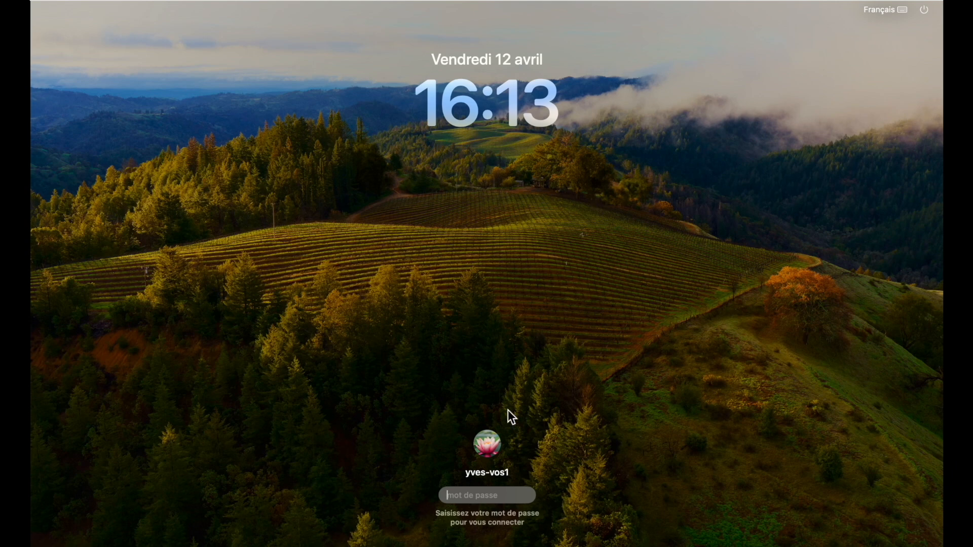
Sign into the second Standard account with its password from the login window.
{"action": "mouse_move", "coordinate": [496, 444]}
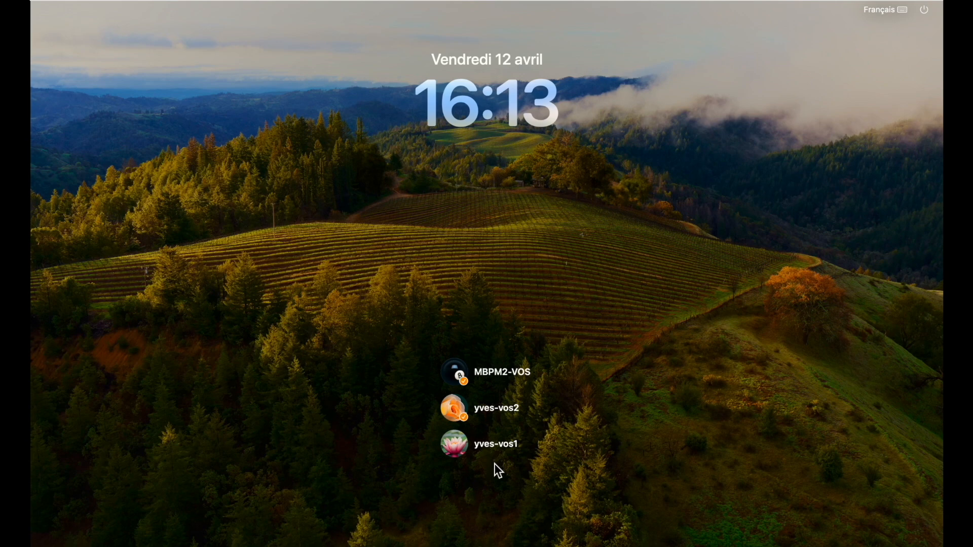
{"action": "left_click", "coordinate": [450, 406]}
{"action": "type", "text": "•••••"}
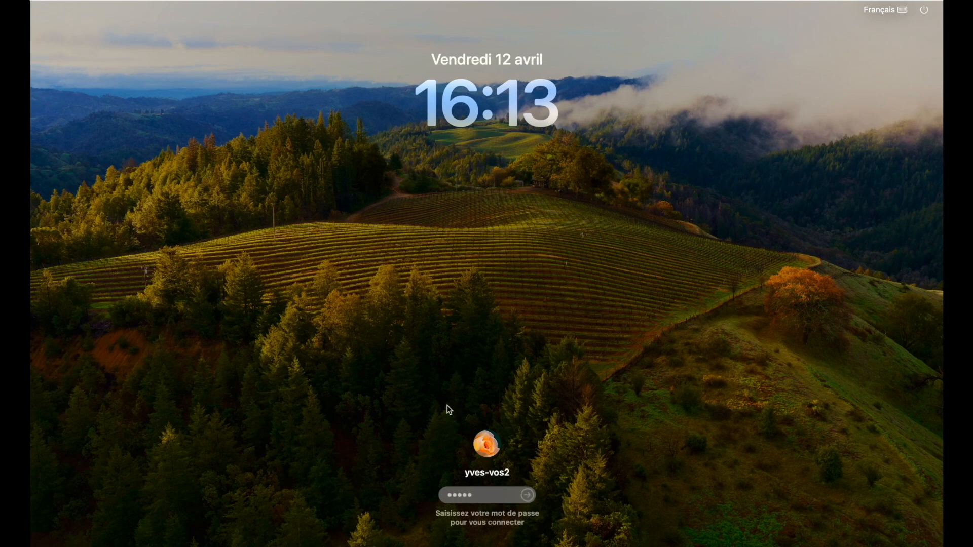
{"action": "key", "text": "Return"}
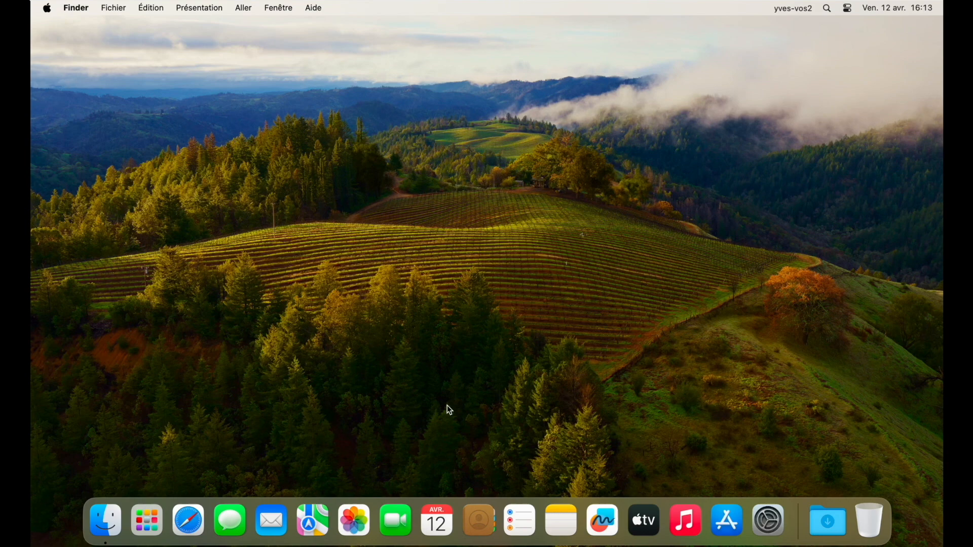
Log out of the second account using Fermer la session from the Apple menu.
{"action": "left_click", "coordinate": [48, 9]}
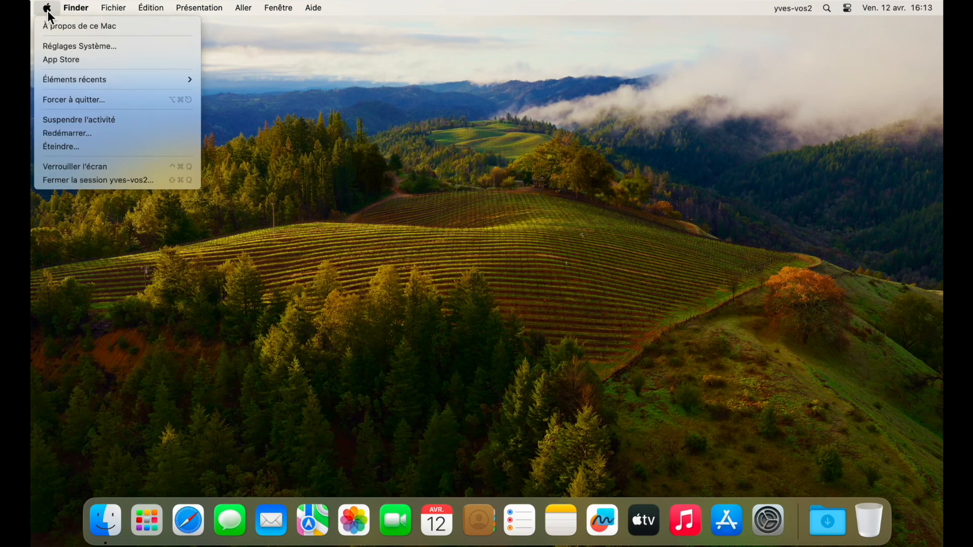
{"action": "left_click", "coordinate": [71, 181]}
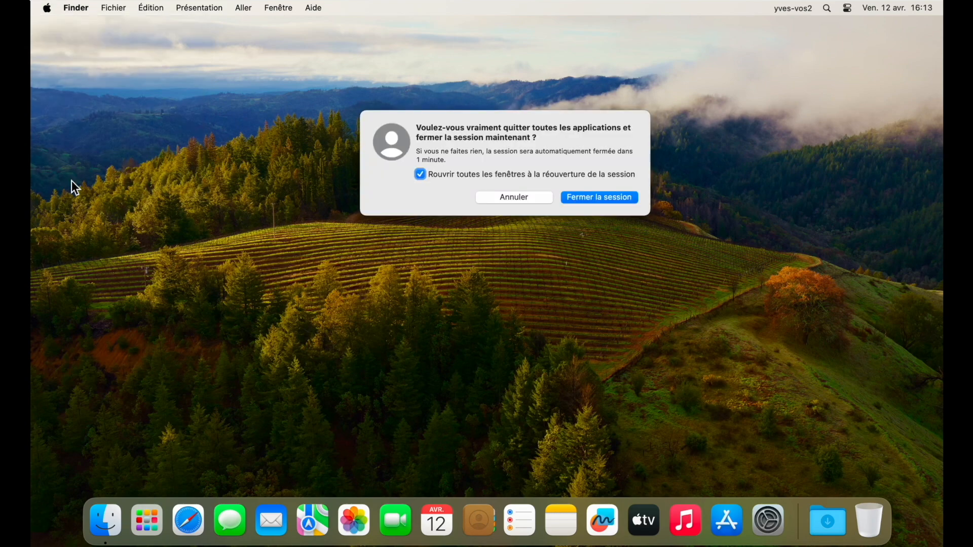
{"action": "left_click", "coordinate": [574, 200]}
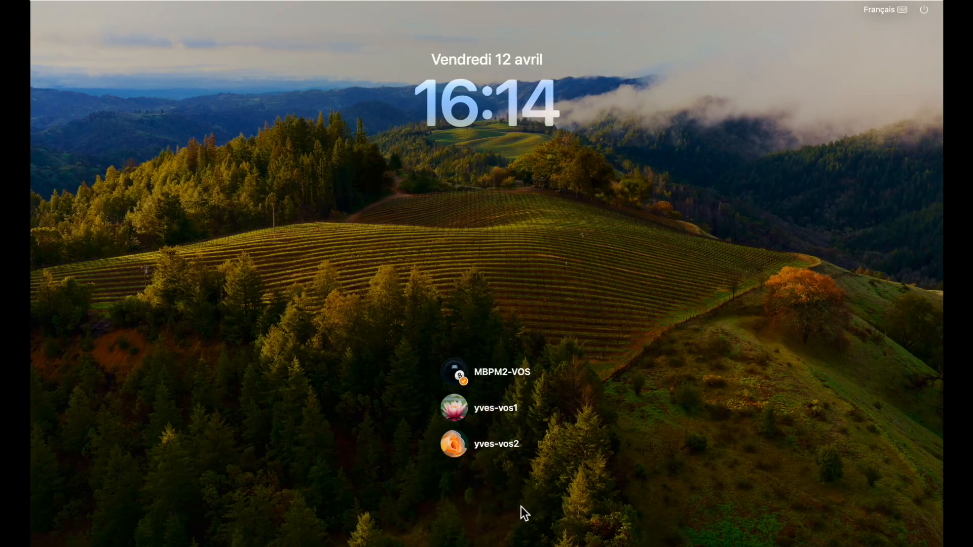
Sign into the Mac's main account MBPM2-VOS with its password.
{"action": "left_click", "coordinate": [484, 373]}
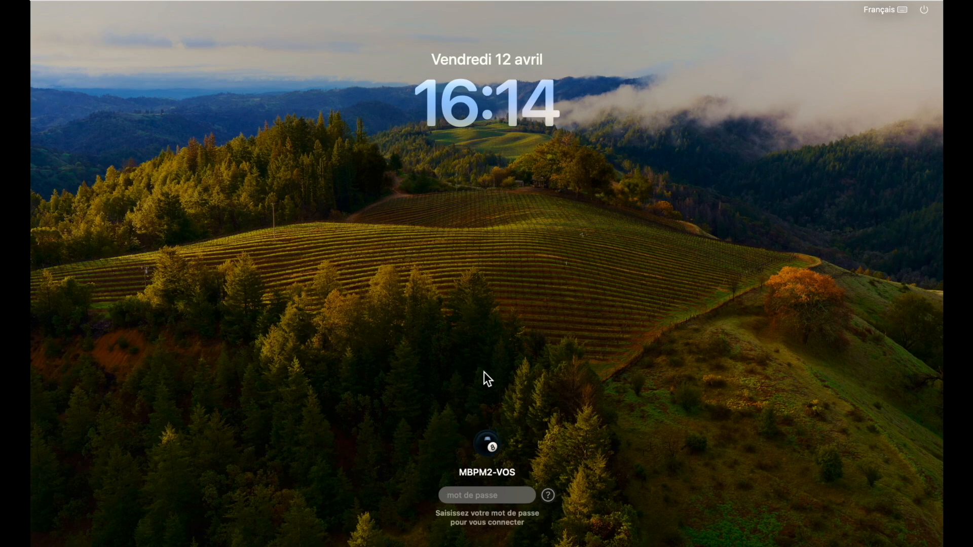
{"action": "type", "text": "••••••••"}
{"action": "key", "text": "Return"}
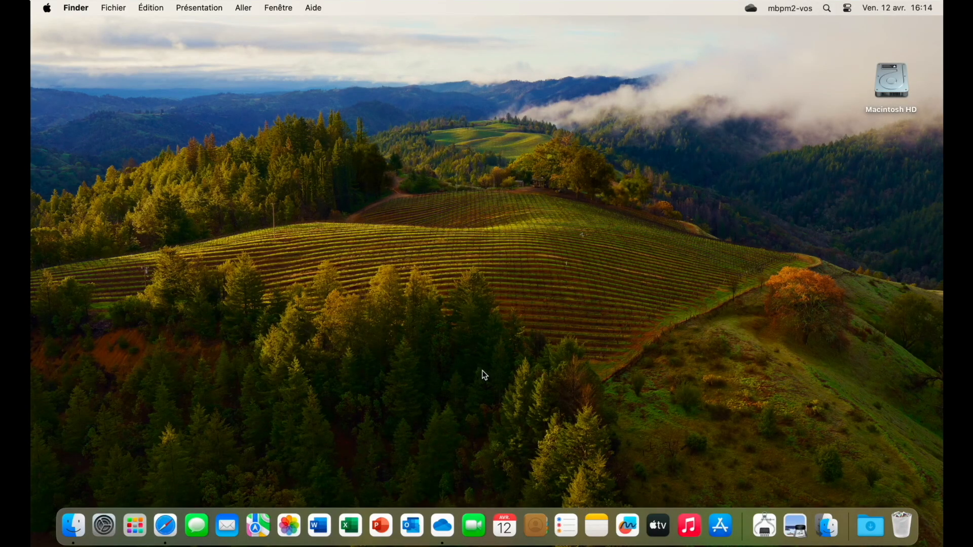
Shut down the Mac with Éteindre from the Apple menu and confirm.
{"action": "left_click", "coordinate": [47, 7]}
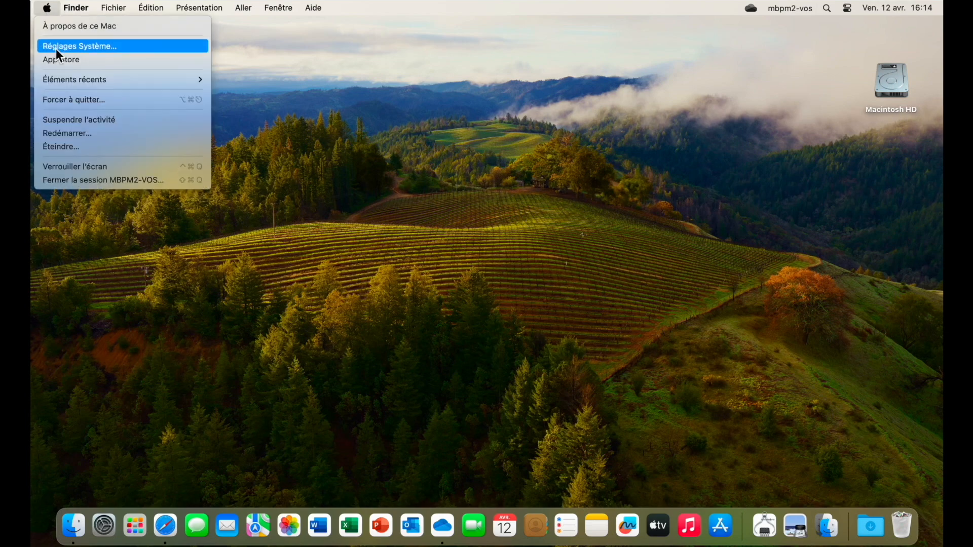
{"action": "left_click", "coordinate": [65, 147]}
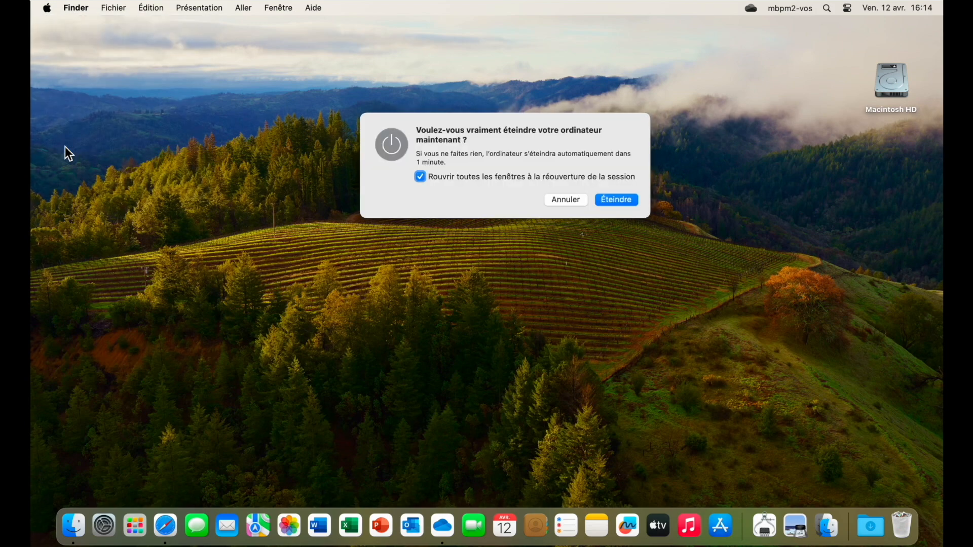
{"action": "left_click", "coordinate": [611, 200]}
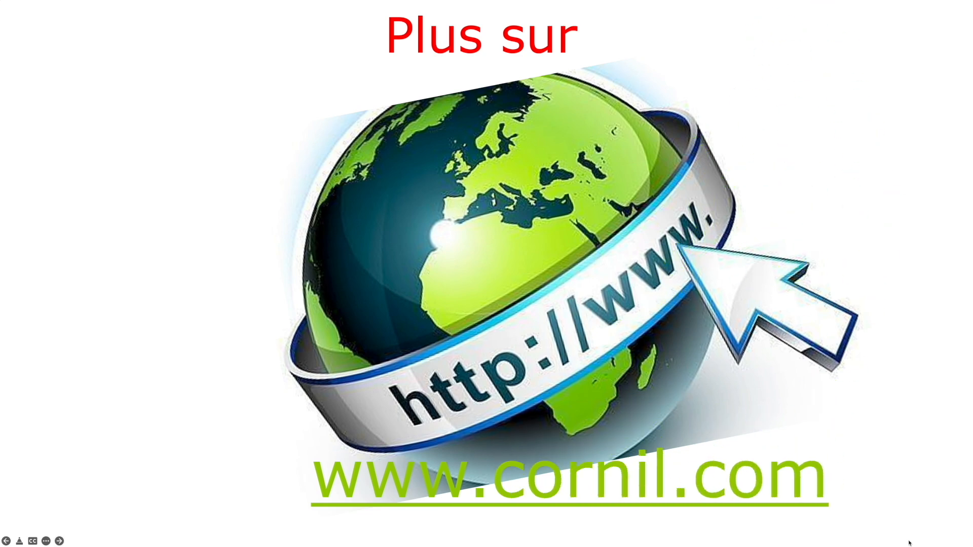
Advance the slideshow to the Le Millénaire building slide.
{"action": "left_click", "coordinate": [909, 544]}
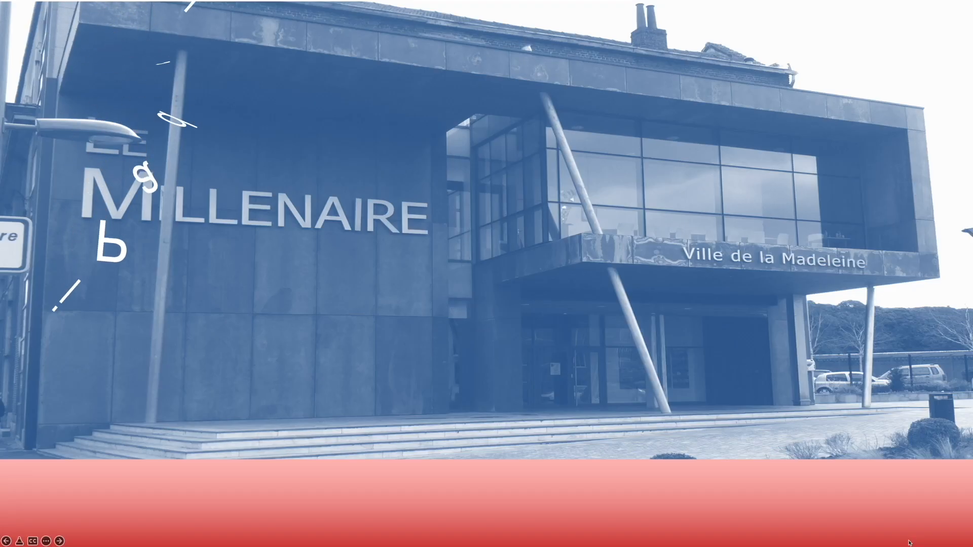